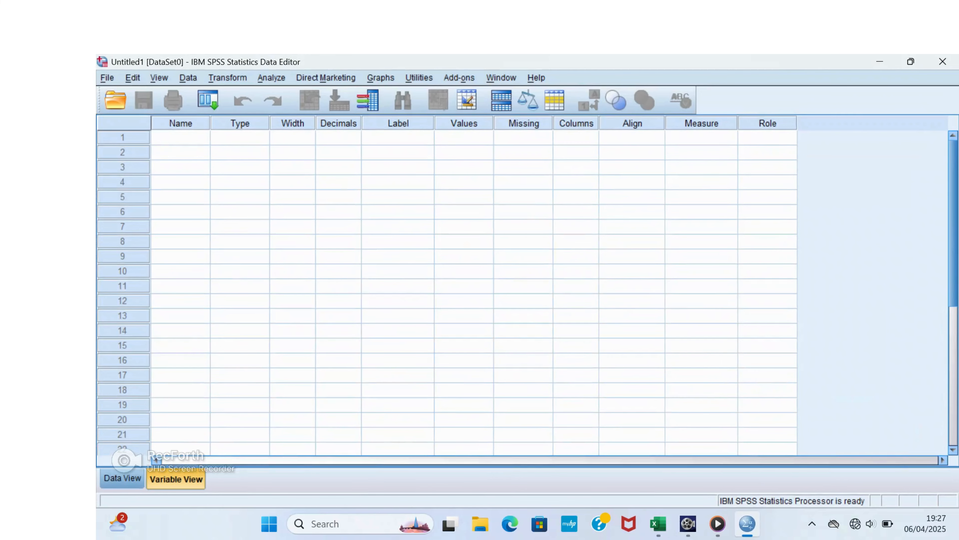
# - Paste the copied hotel satisfaction table into the empty dataset, starting at the first cell of row 1
pyautogui.click(122, 479)
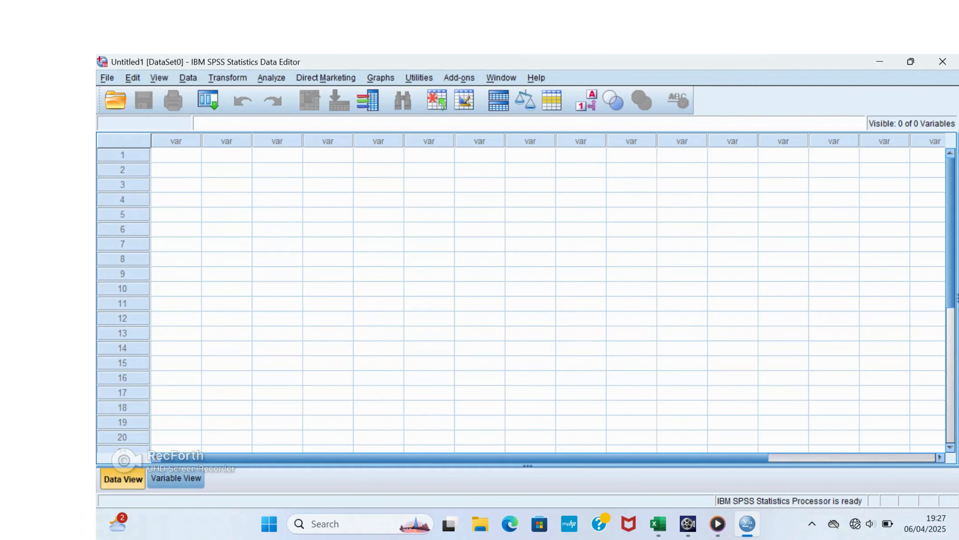
pyautogui.rightClick(187, 155)
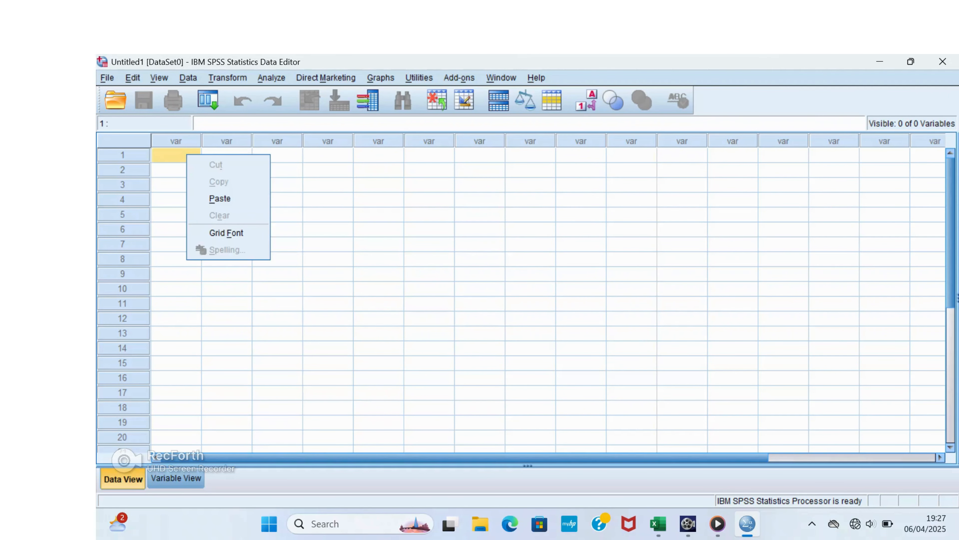
pyautogui.click(219, 198)
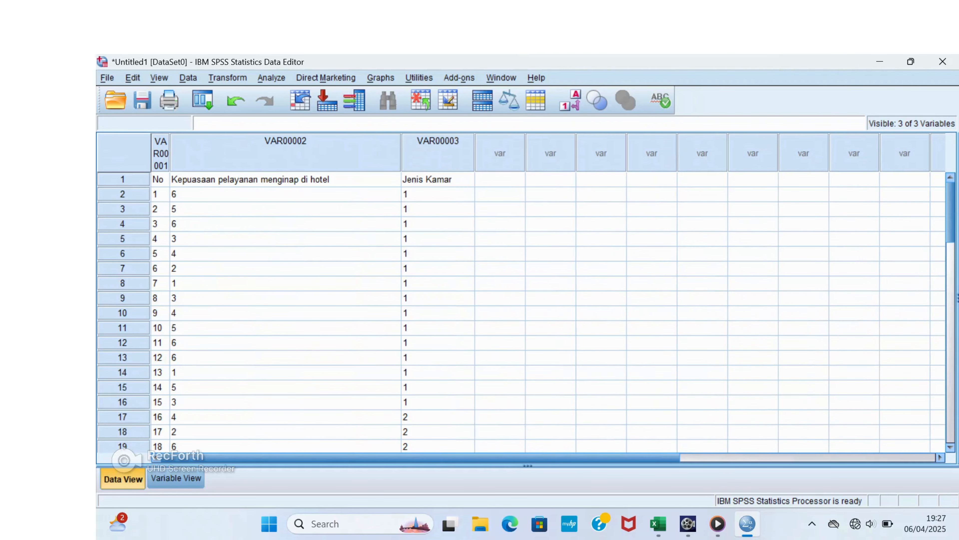
# - Rename the first variable as no in the variable definitions
pyautogui.click(176, 478)
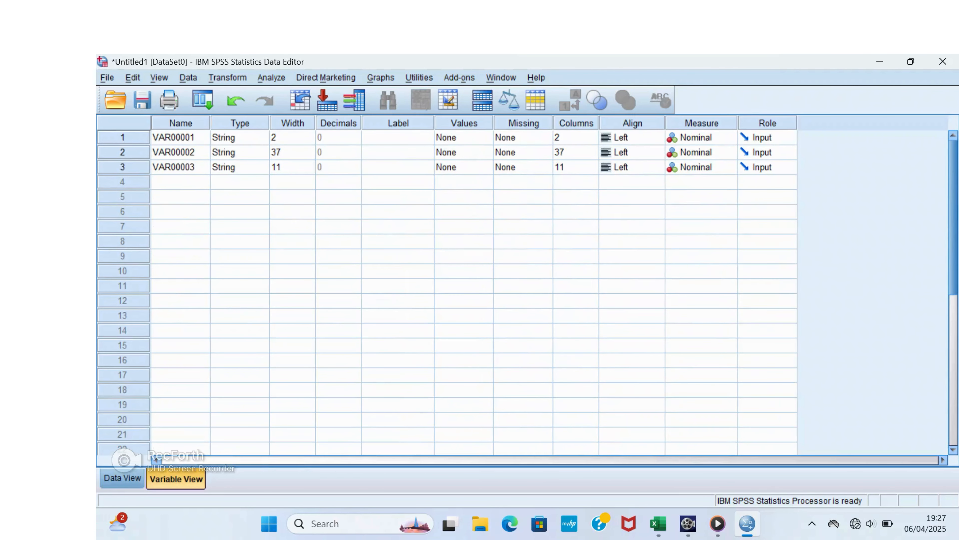
pyautogui.click(180, 137)
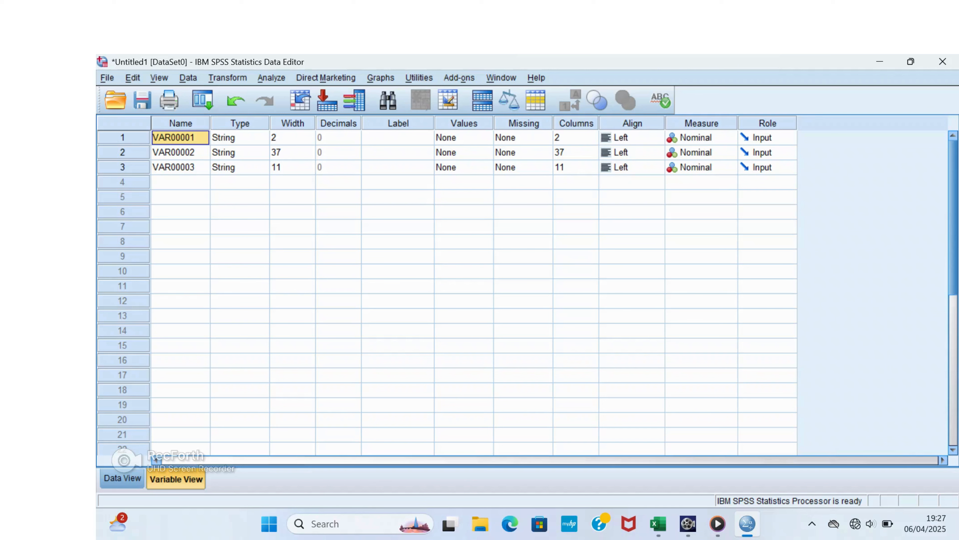
pyautogui.press('F2')
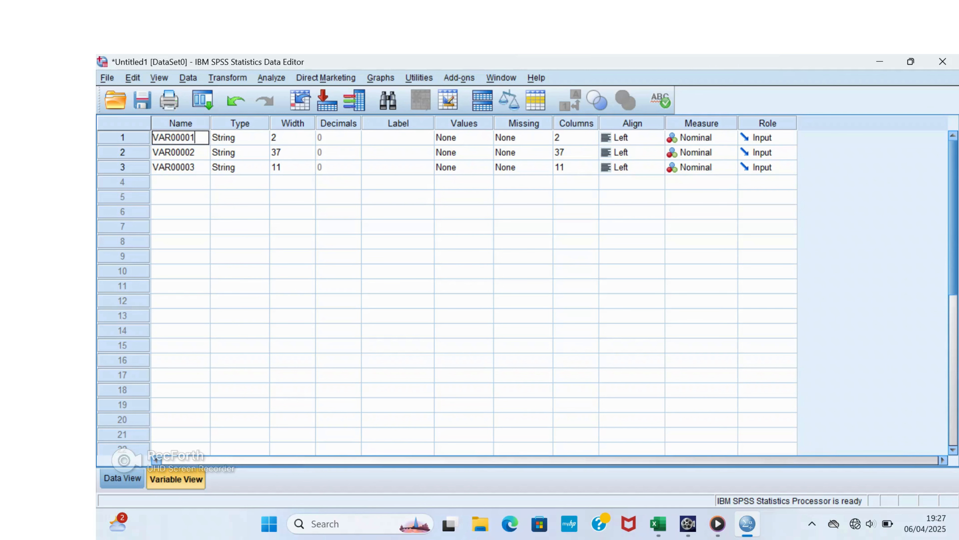
pyautogui.press('BackSpace')
pyautogui.write('no')
pyautogui.press('BackSpace')
pyautogui.press('BackSpace')
pyautogui.press('BackSpace')
pyautogui.press('BackSpace')
pyautogui.press('BackSpace')
pyautogui.press('BackSpace')
pyautogui.press('BackSpace')
pyautogui.press('BackSpace')
pyautogui.press('BackSpace')
pyautogui.write('no')
pyautogui.press('Return')
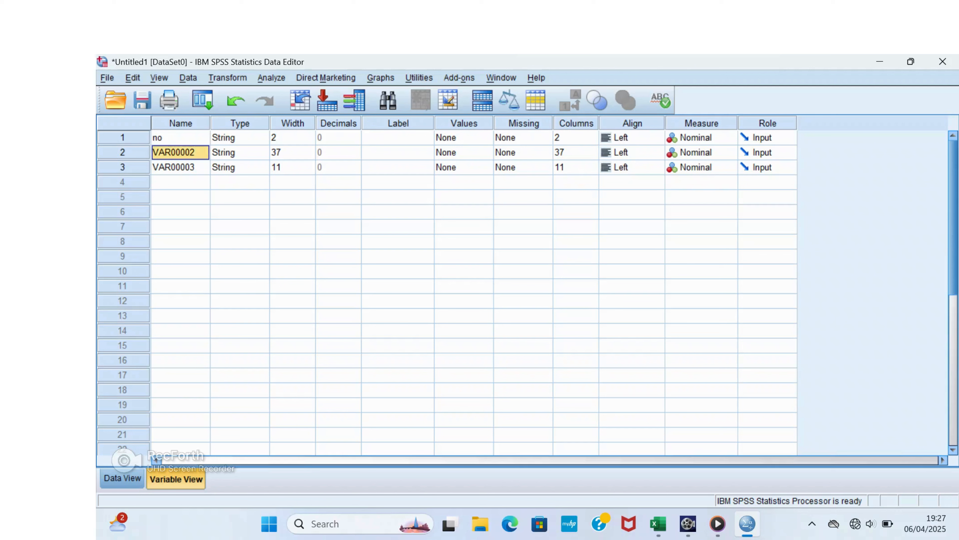
# - Rename the second variable as kepuasanmenginap and the third variable as jemishotel
pyautogui.press('BackSpace')
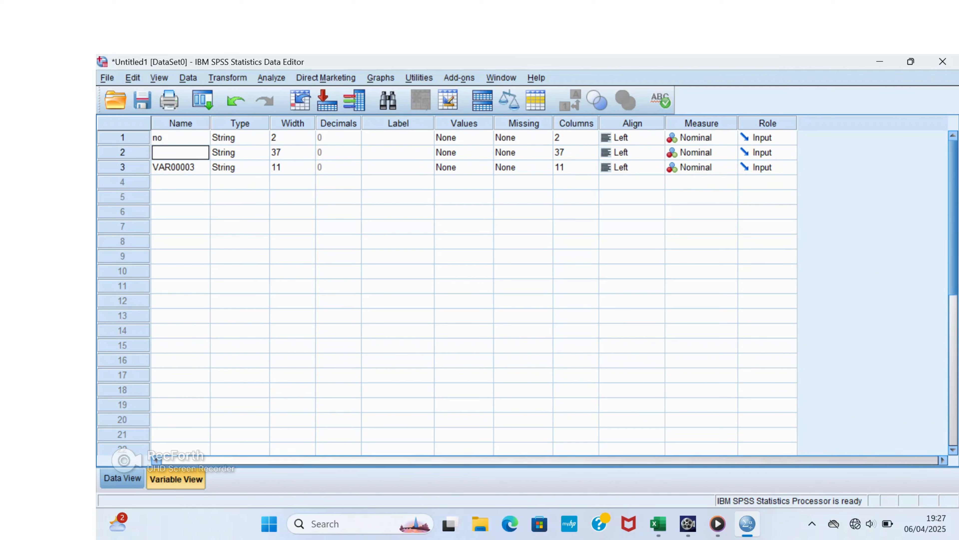
pyautogui.write('kepuasa')
pyautogui.write('nmengina')
pyautogui.write('p')
pyautogui.press('Return')
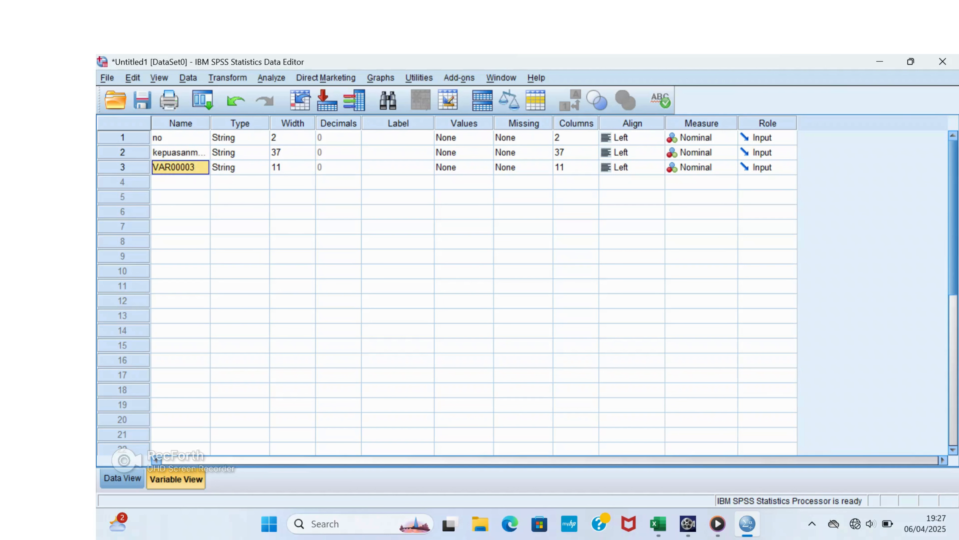
pyautogui.press('BackSpace')
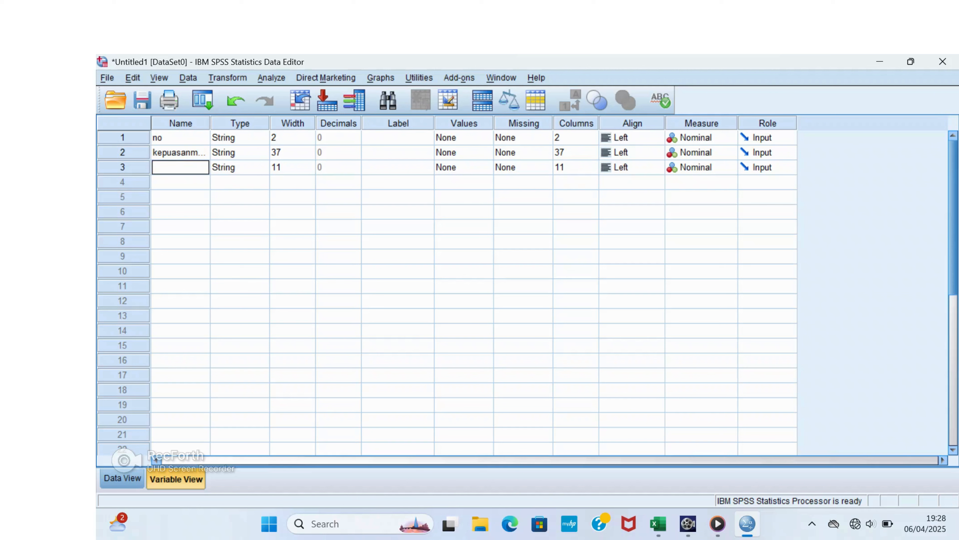
pyautogui.write('jemishotel')
# - Change the type of the variable no to Numeric
pyautogui.click(240, 138)
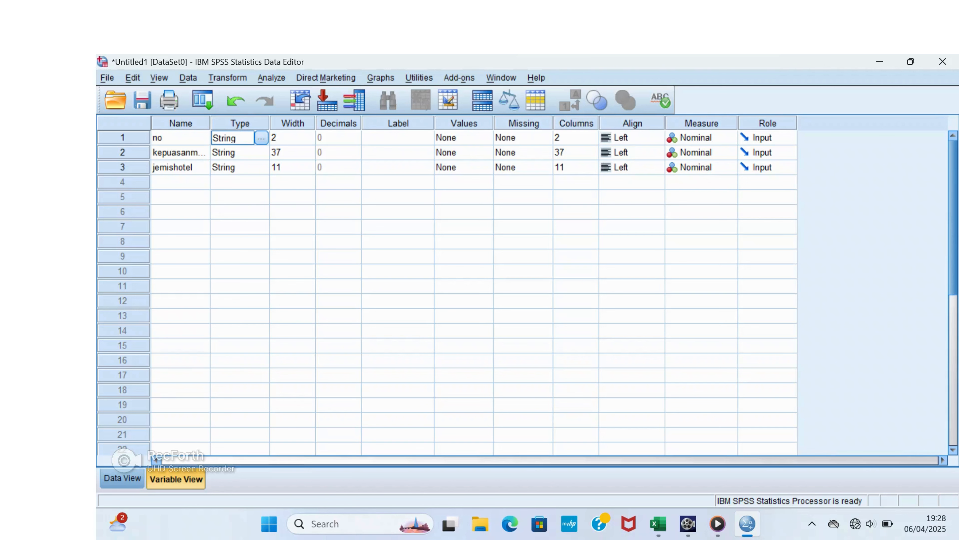
pyautogui.click(261, 138)
pyautogui.click(379, 201)
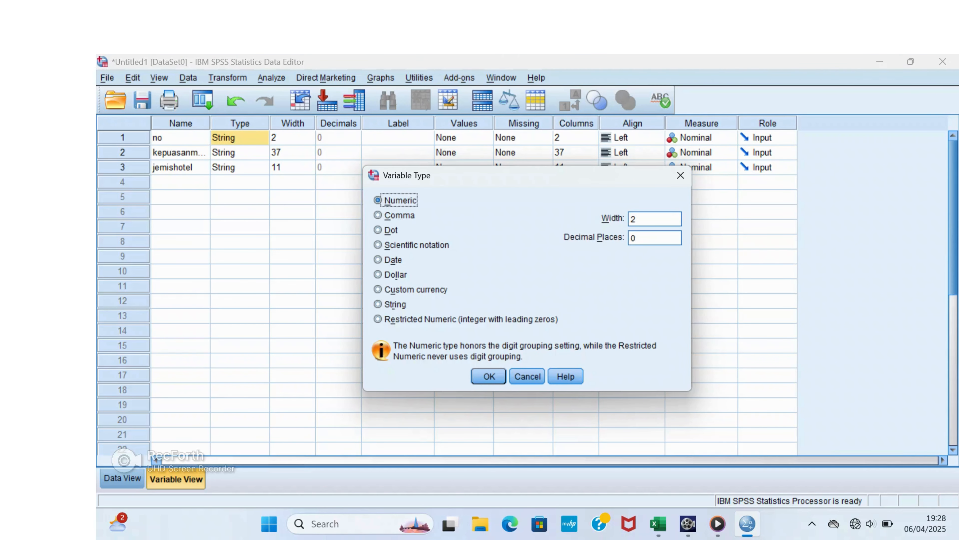
pyautogui.click(489, 376)
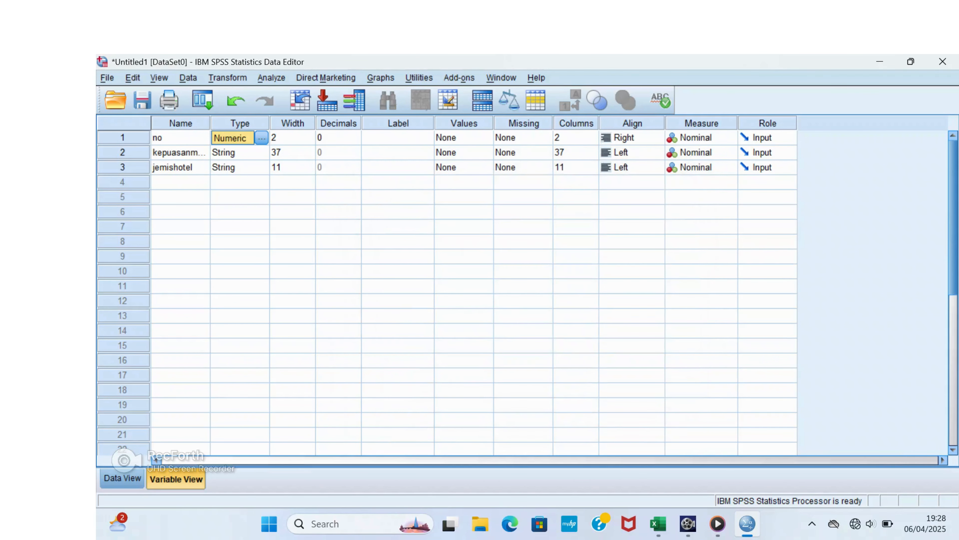
# - Change the type of the variable kepuasanmenginap to Numeric
pyautogui.click(235, 153)
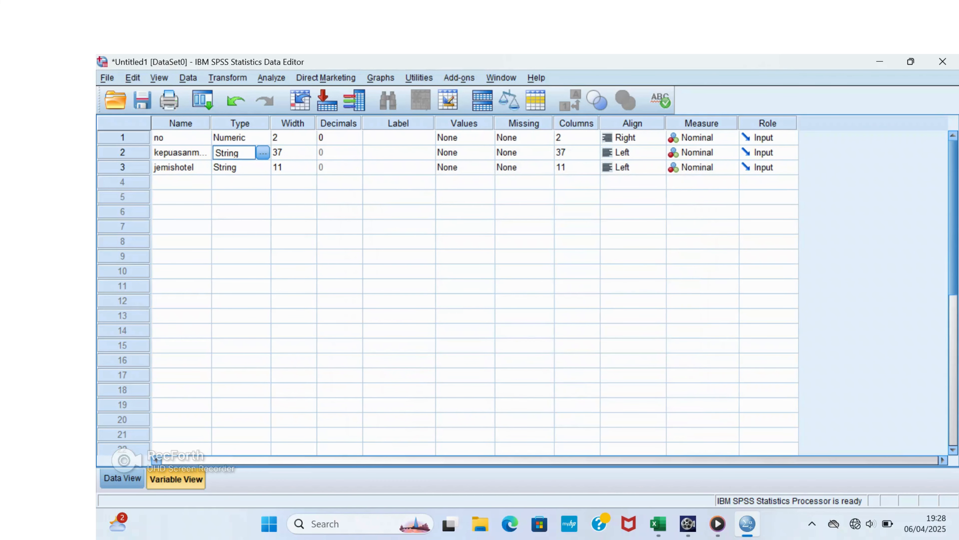
pyautogui.click(263, 152)
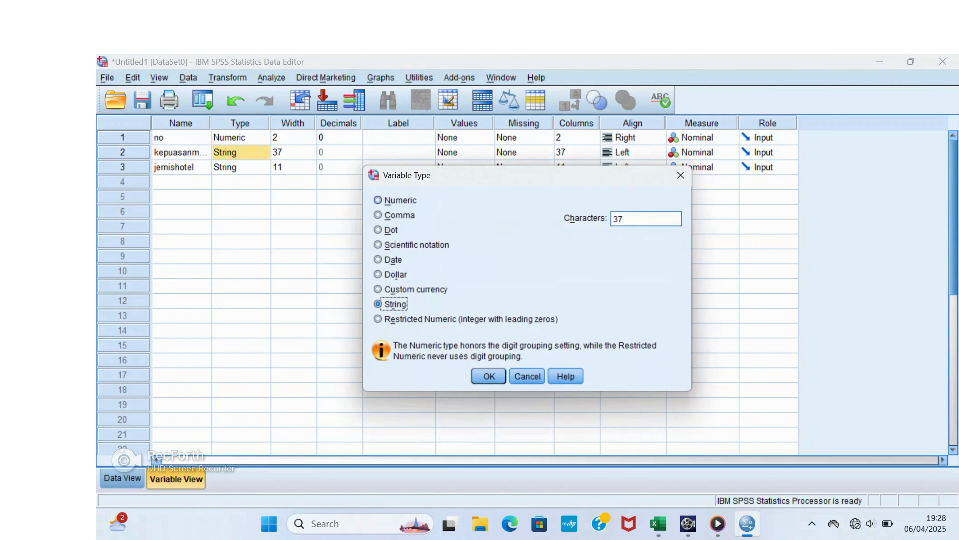
pyautogui.click(378, 200)
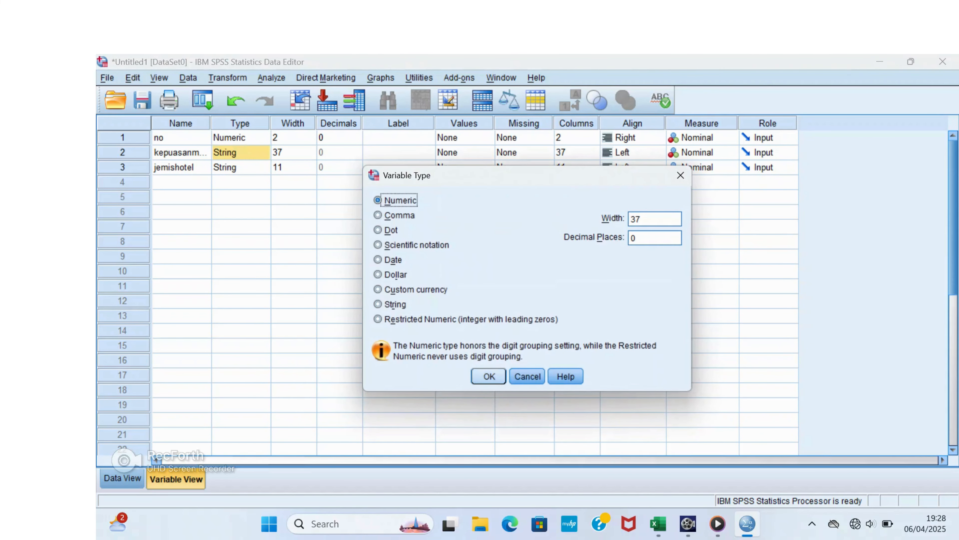
pyautogui.click(489, 376)
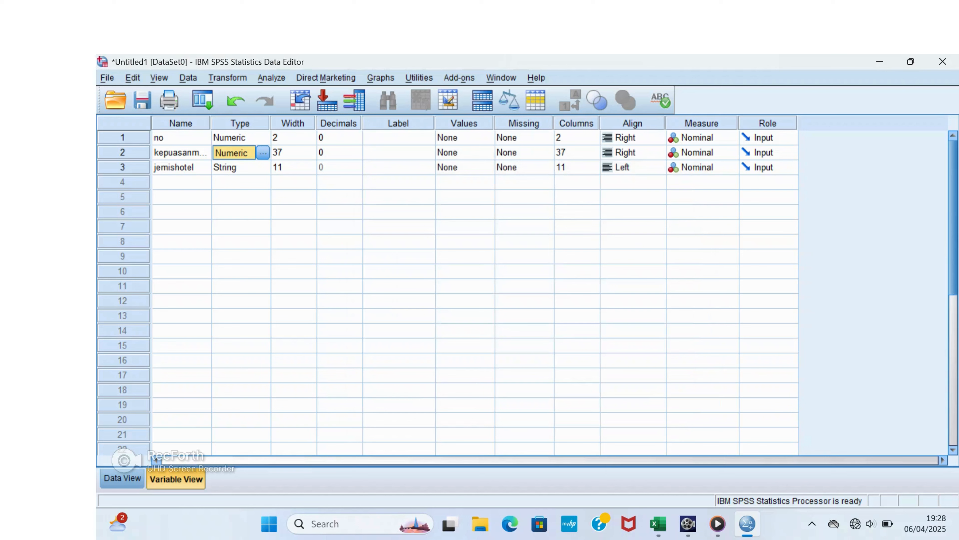
# - Change the type of the variable jemishotel to Numeric
pyautogui.click(234, 167)
pyautogui.click(275, 168)
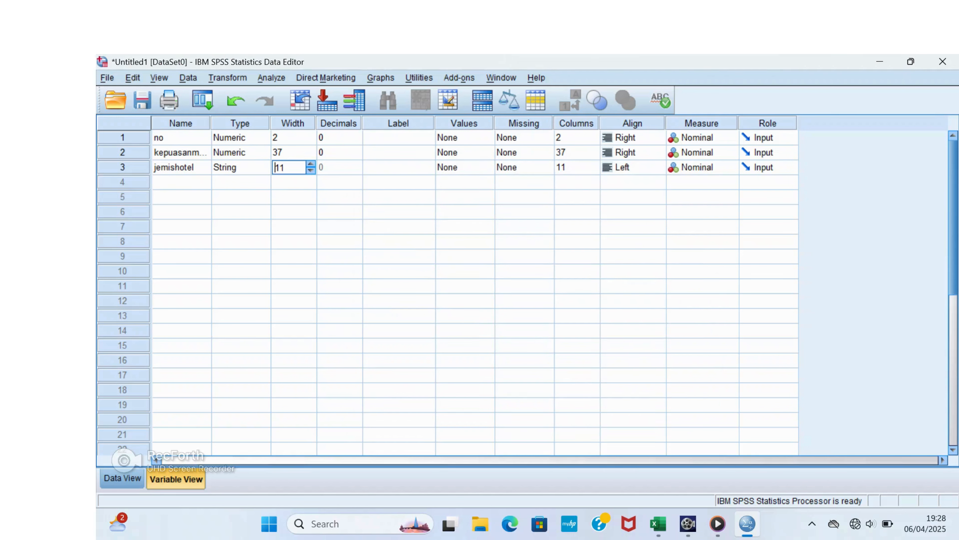
pyautogui.click(234, 167)
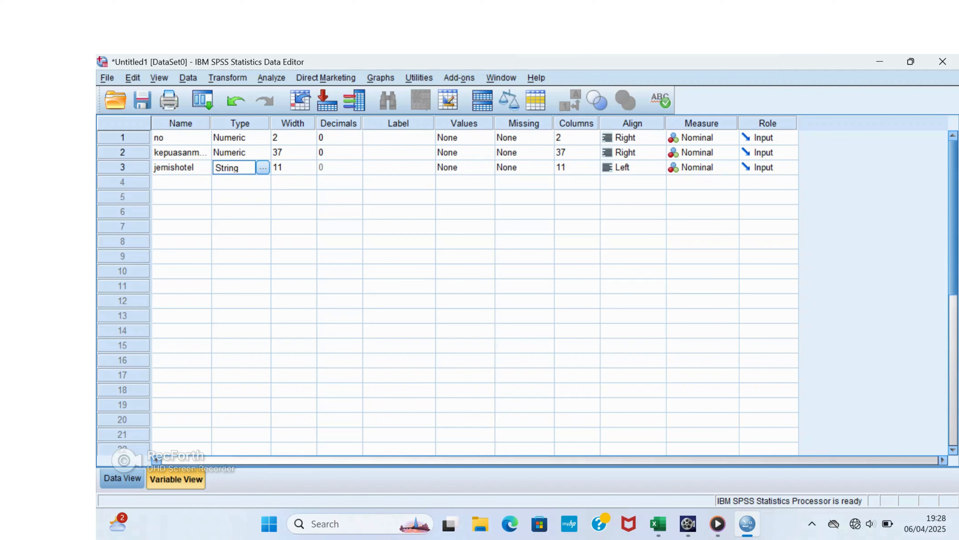
pyautogui.click(263, 167)
pyautogui.click(378, 200)
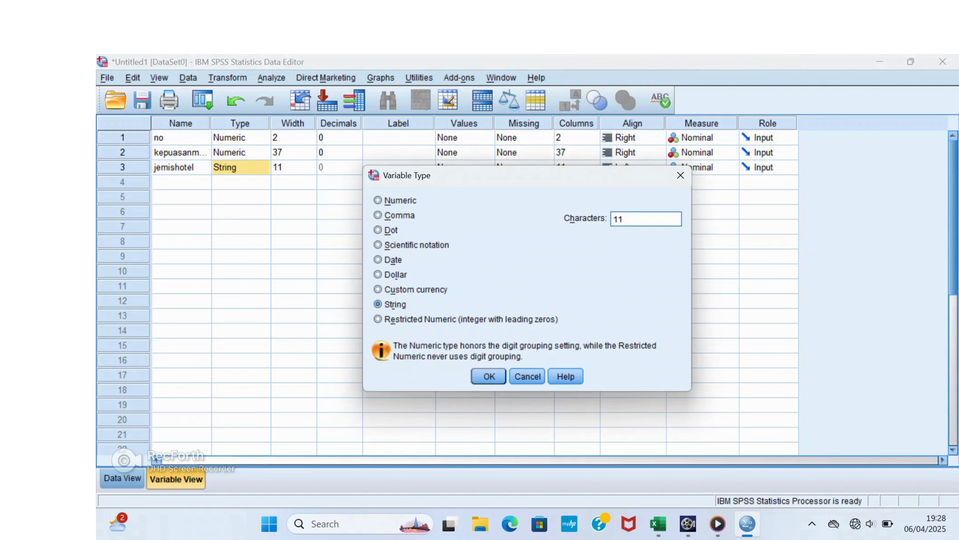
pyautogui.press('Return')
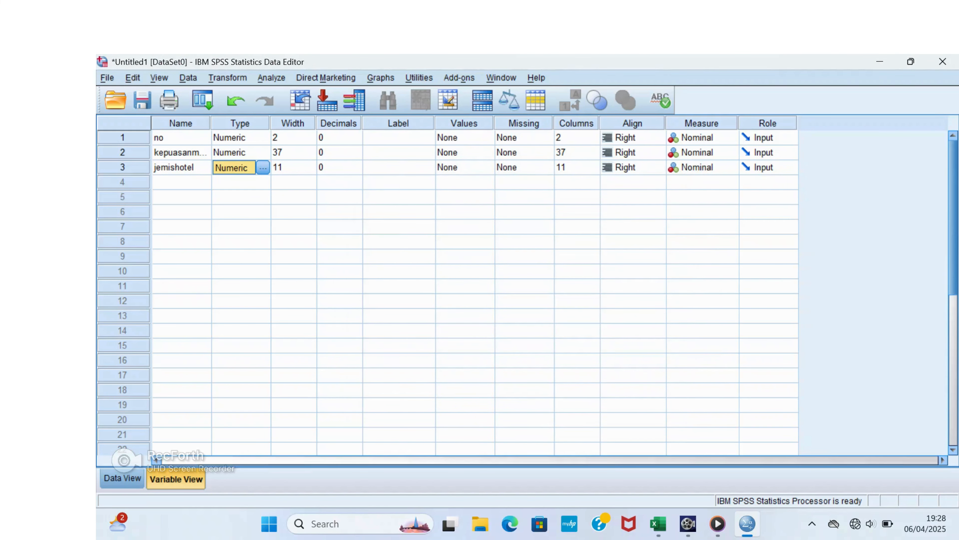
# - Set up an Independent-Samples T Test with kepuasanmenginap as the test variable
pyautogui.hotkey('alt', 'a')
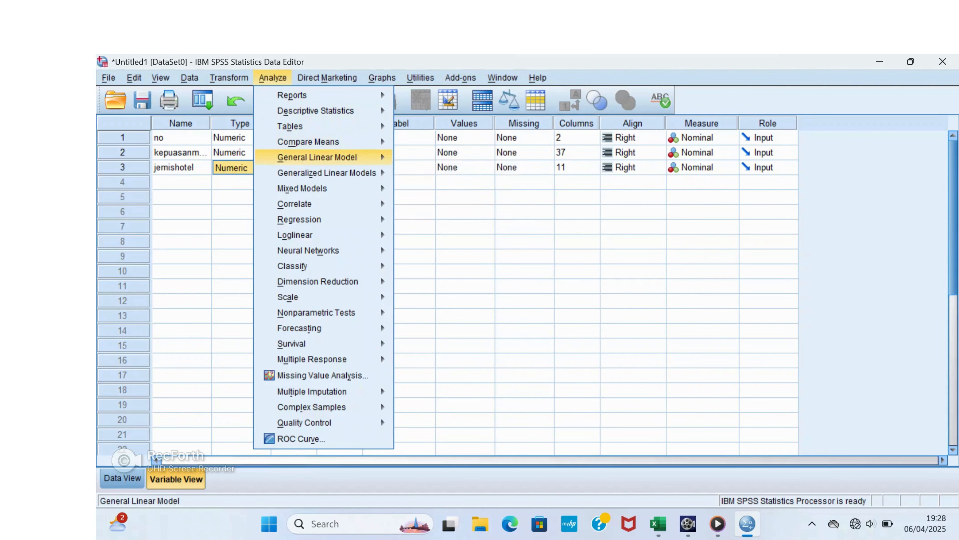
pyautogui.moveTo(308, 142)
pyautogui.press('Right')
pyautogui.press('Down')
pyautogui.press('Down')
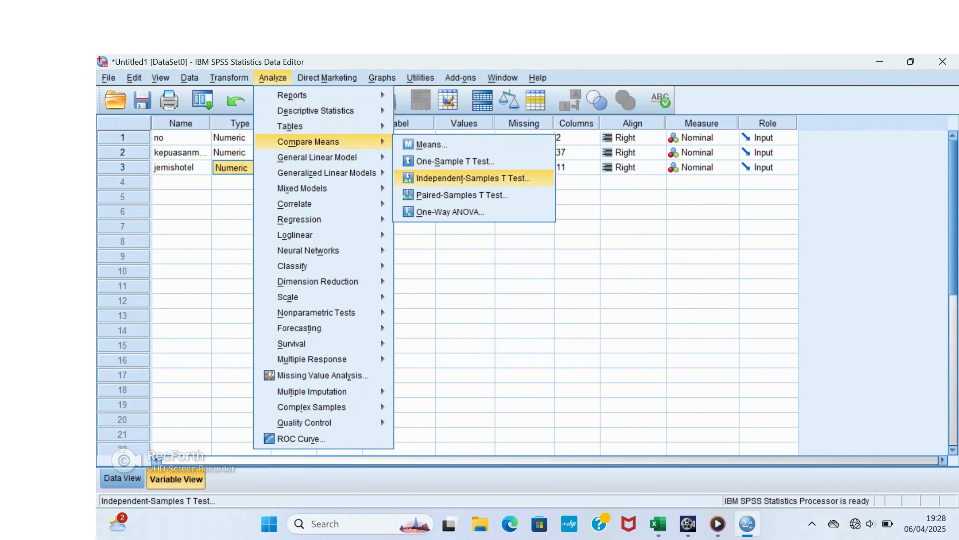
pyautogui.press('Return')
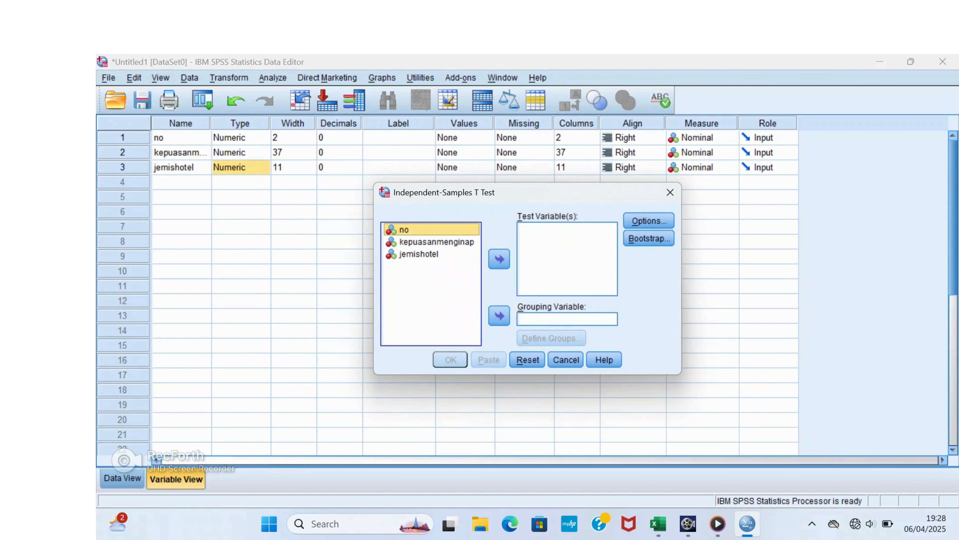
pyautogui.click(436, 242)
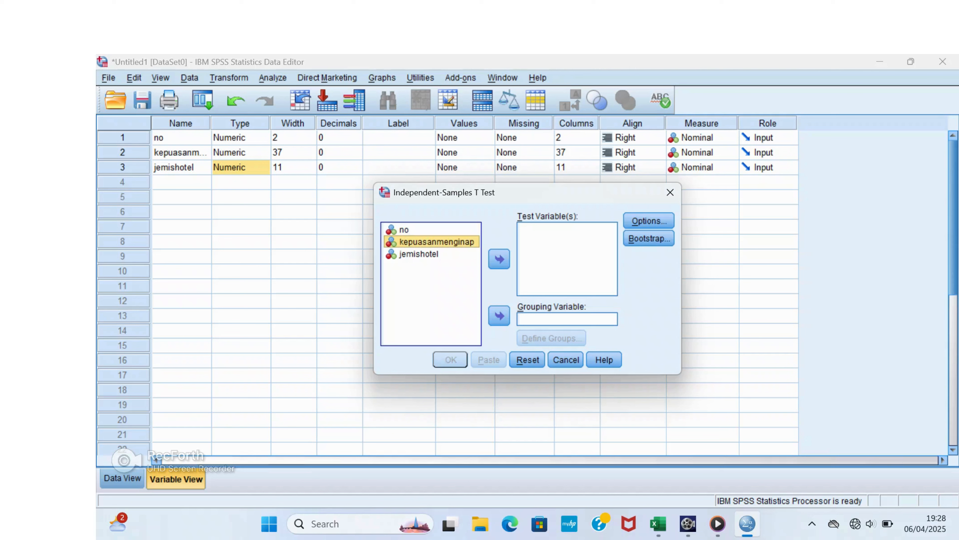
pyautogui.click(499, 259)
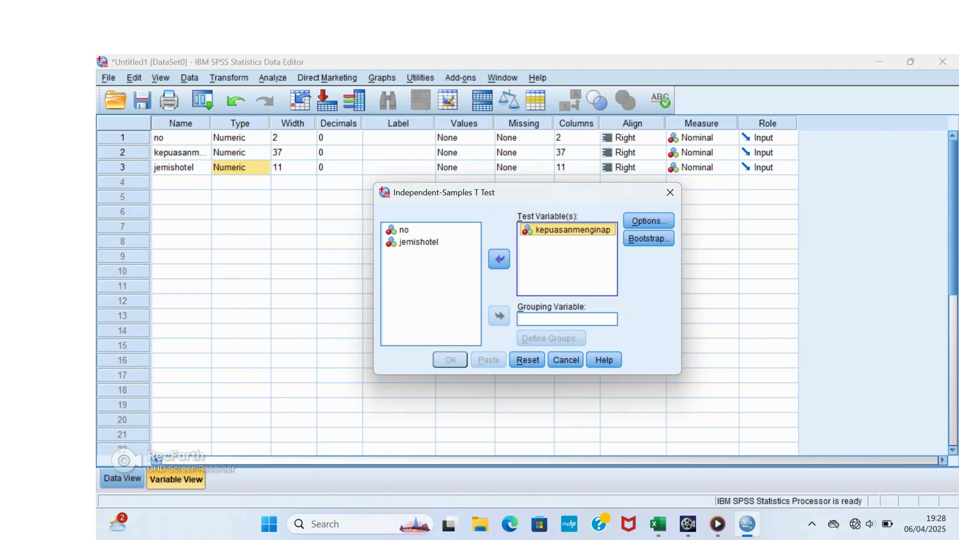
# - Use jemishotel as the grouping variable with group values 1 and 2, and run the test
pyautogui.click(419, 242)
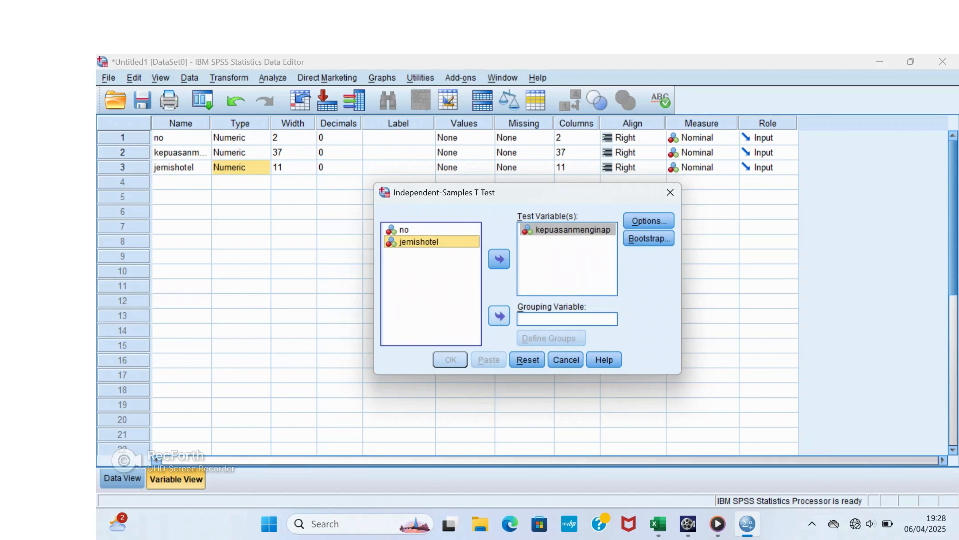
pyautogui.click(499, 316)
pyautogui.click(552, 337)
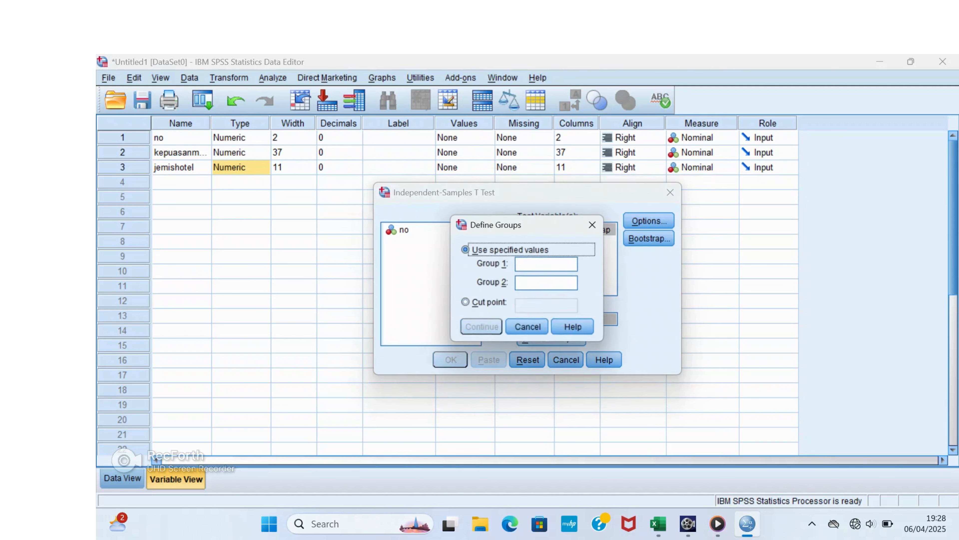
pyautogui.click(547, 264)
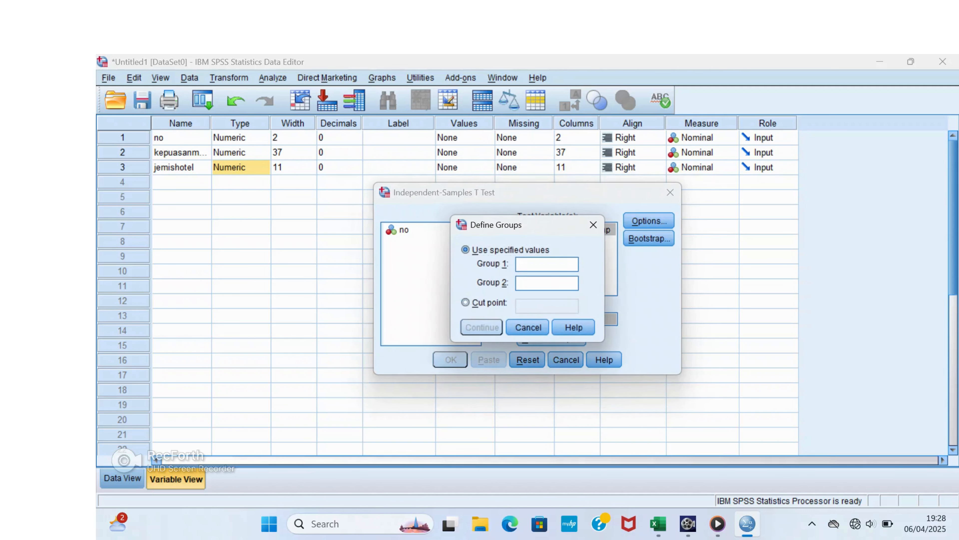
pyautogui.write('1')
pyautogui.click(547, 283)
pyautogui.write('2')
pyautogui.press('Return')
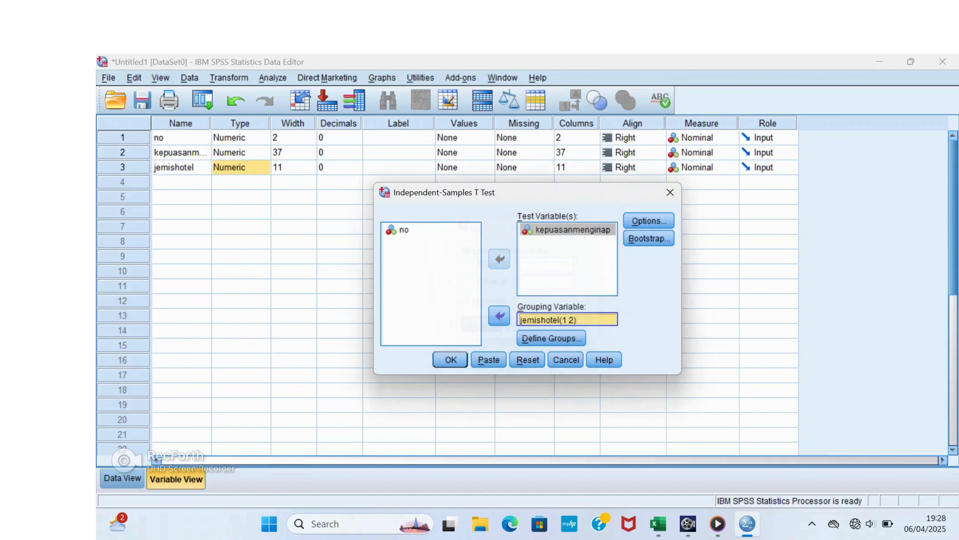
pyautogui.press('Return')
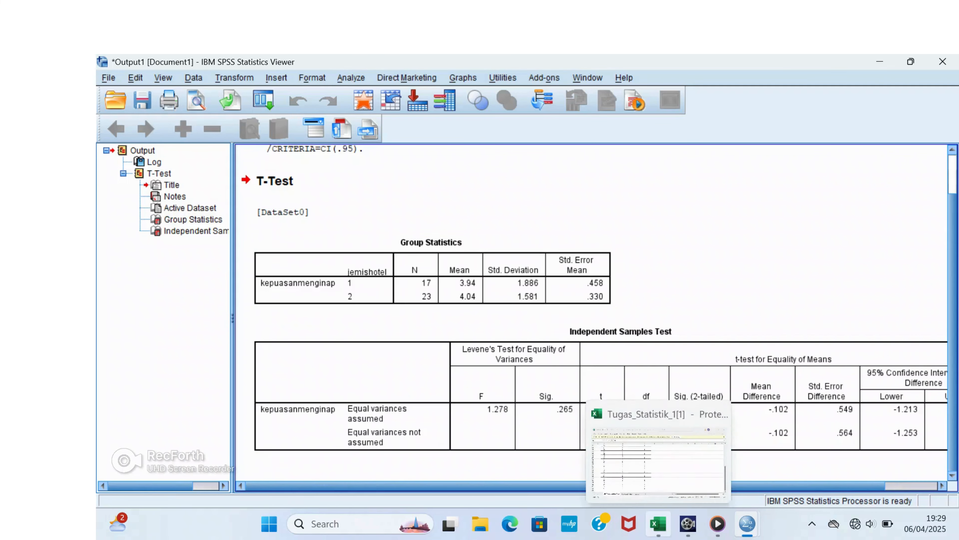
# - Switch to the Excel workbook and copy the table A2:C42 from the Uji Paired T-test sheet
pyautogui.click(659, 523)
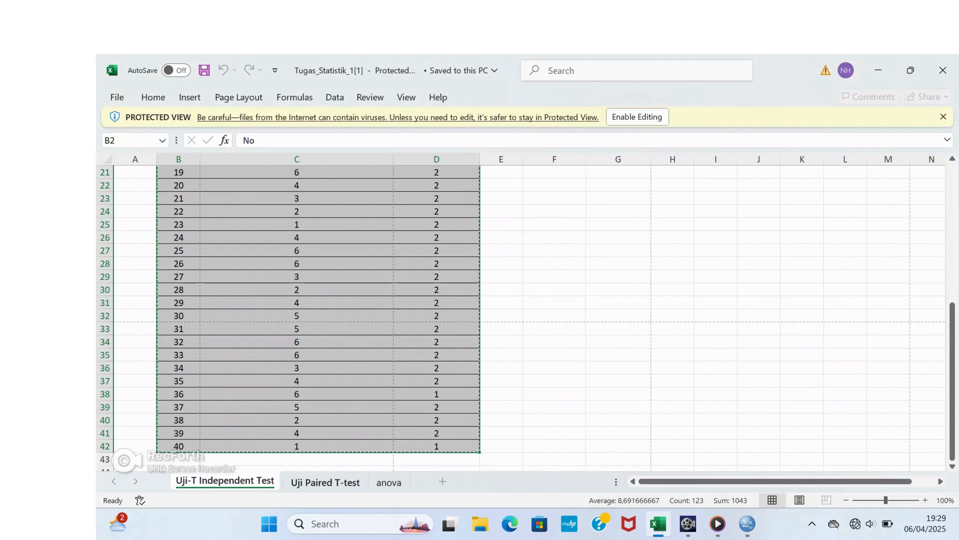
pyautogui.click(325, 481)
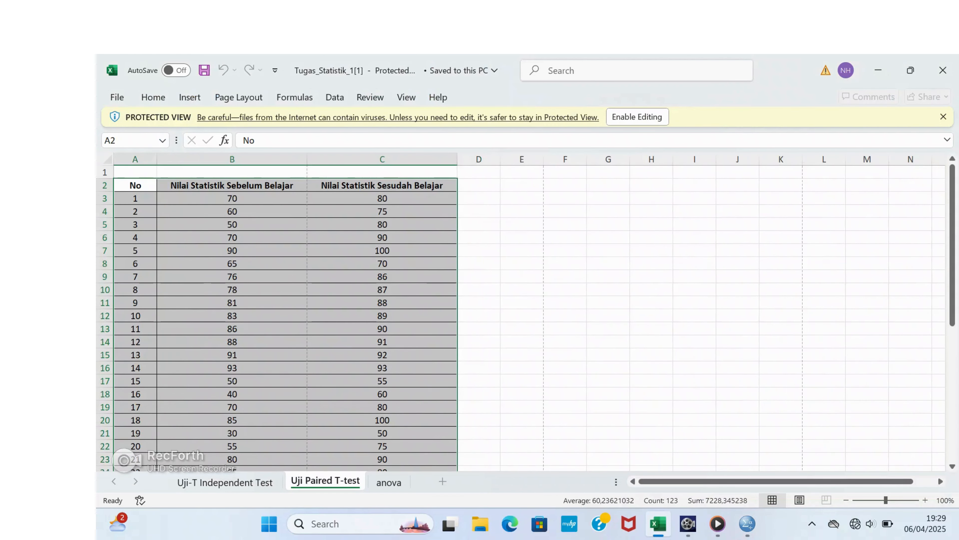
pyautogui.click(135, 185)
pyautogui.moveTo(136, 185); pyautogui.dragTo(455, 448)
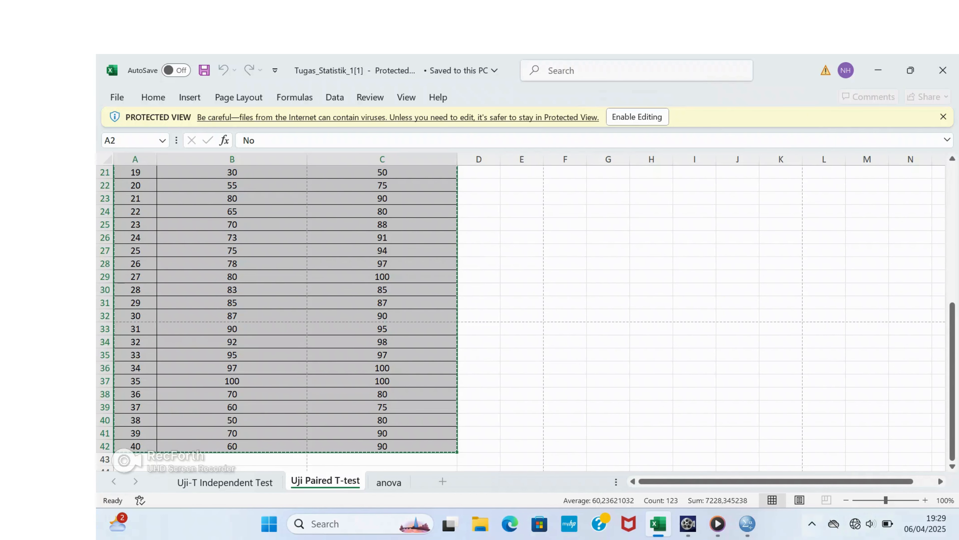
# - Switch to the SPSS Data Editor, create a new empty dataset and paste the copied table from its first cell
pyautogui.click(747, 523)
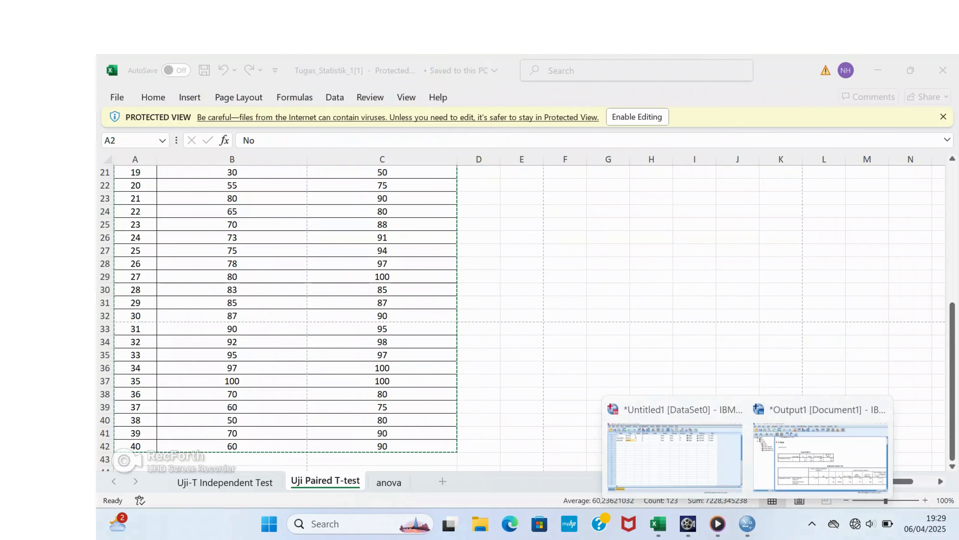
pyautogui.click(675, 456)
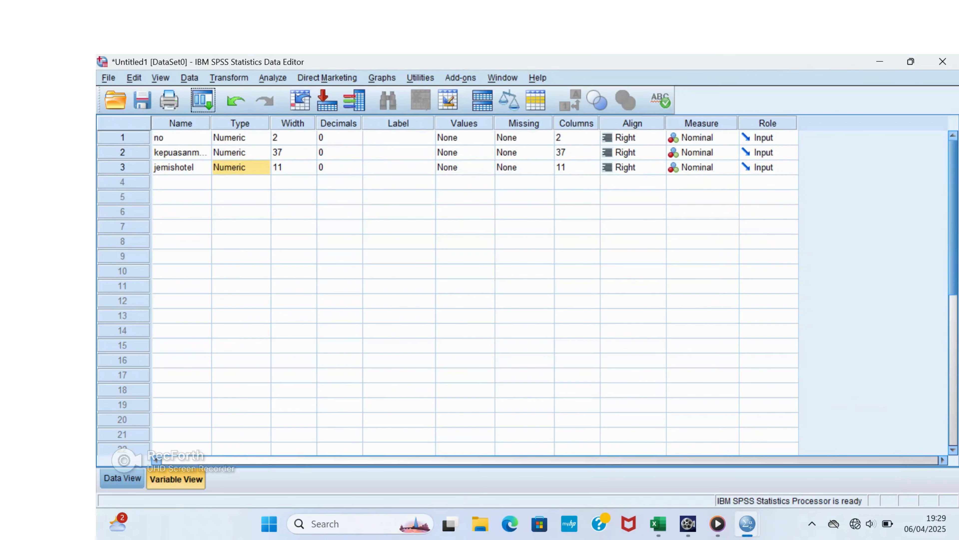
pyautogui.click(121, 478)
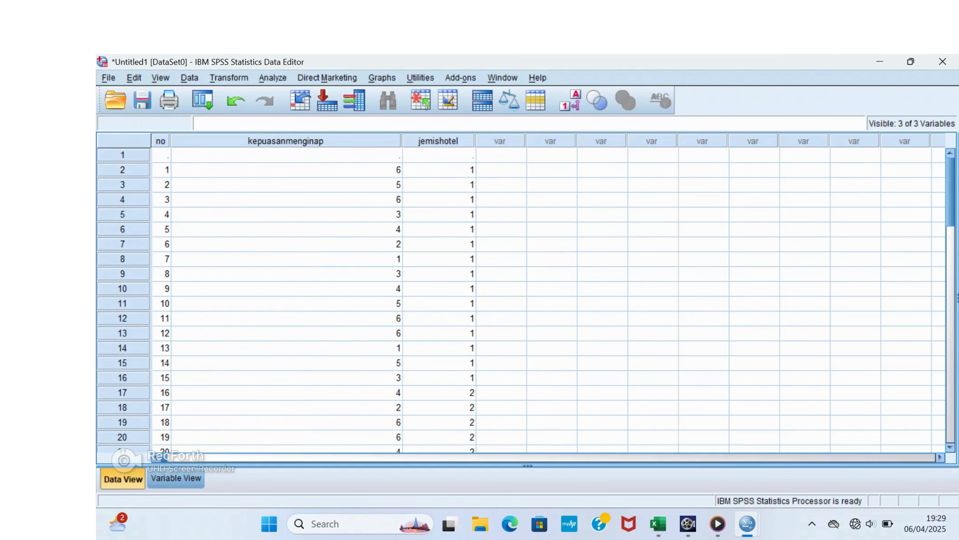
pyautogui.click(108, 77)
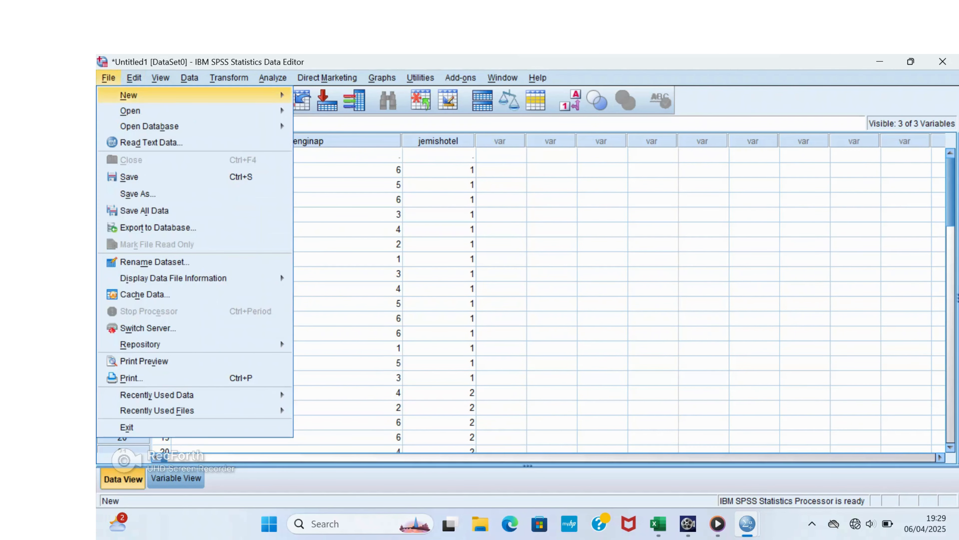
pyautogui.moveTo(129, 95)
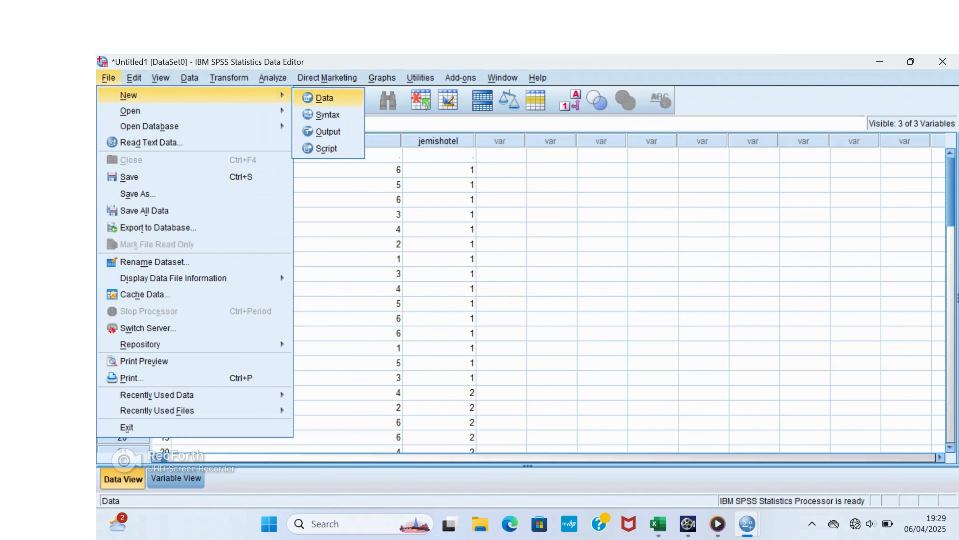
pyautogui.press('Return')
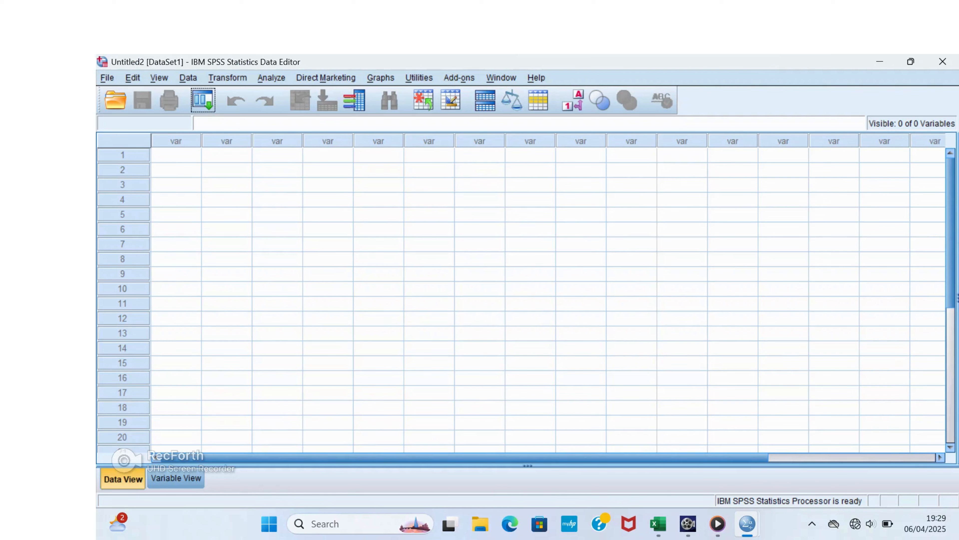
pyautogui.rightClick(189, 155)
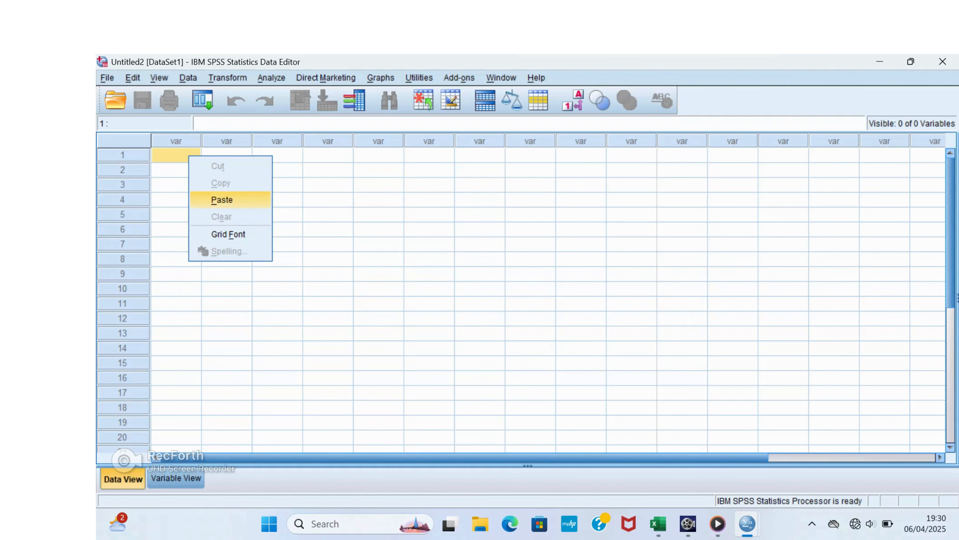
pyautogui.click(222, 199)
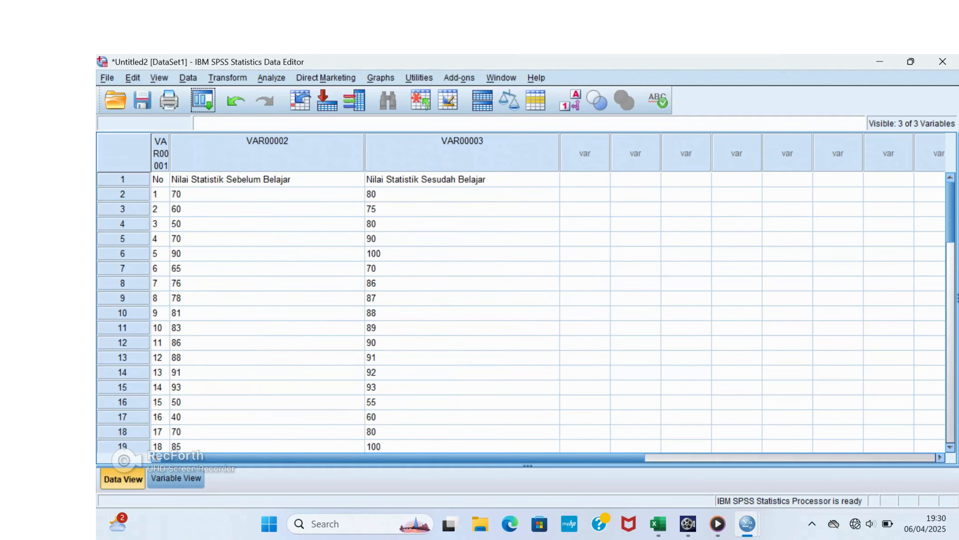
# - Rename the first variable no and the second variable nilaisebelumbelajar
pyautogui.click(176, 478)
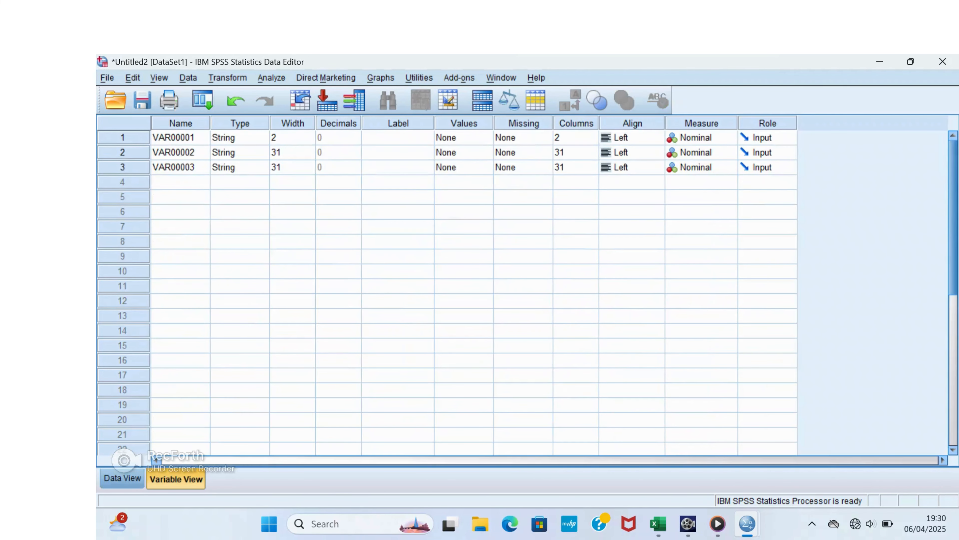
pyautogui.click(180, 138)
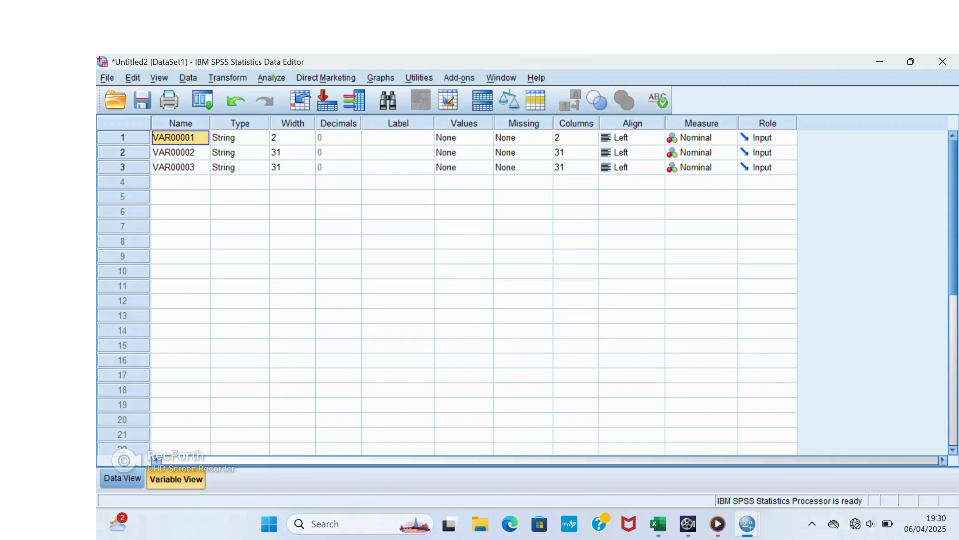
pyautogui.press('BackSpace')
pyautogui.write('no')
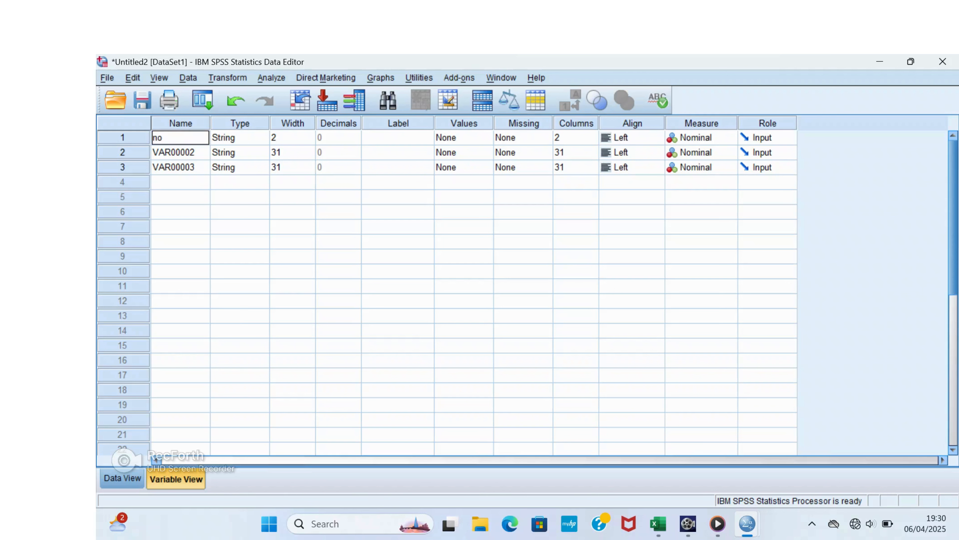
pyautogui.press('Return')
pyautogui.press('BackSpace')
pyautogui.write('ni')
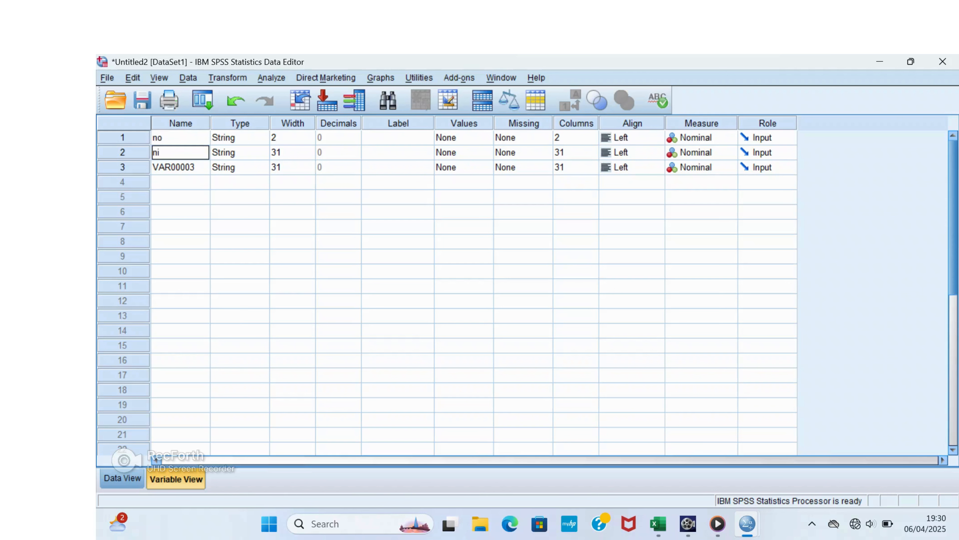
pyautogui.write('laisebelumb')
pyautogui.write('elajar')
pyautogui.press('Return')
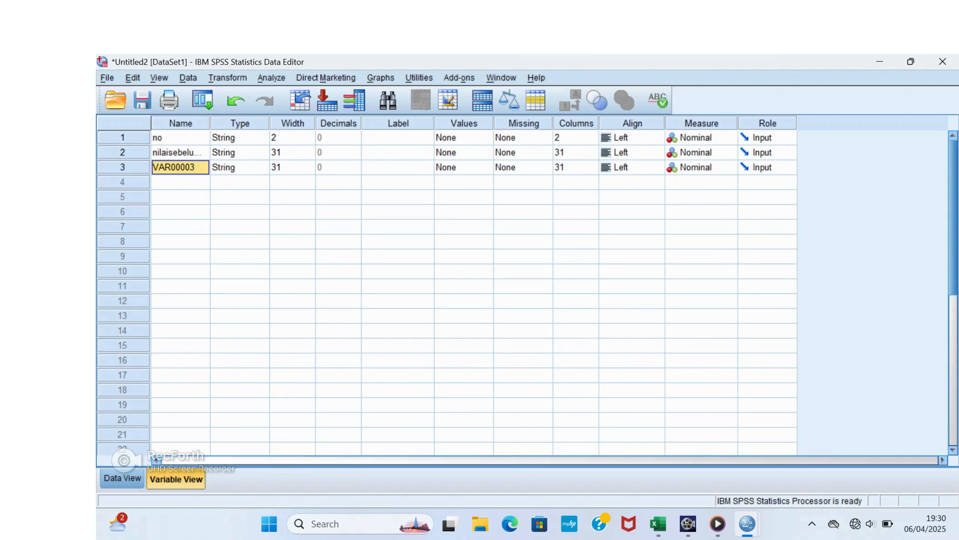
# - Rename the third variable nilaisesudahbelajar
pyautogui.write('nilais')
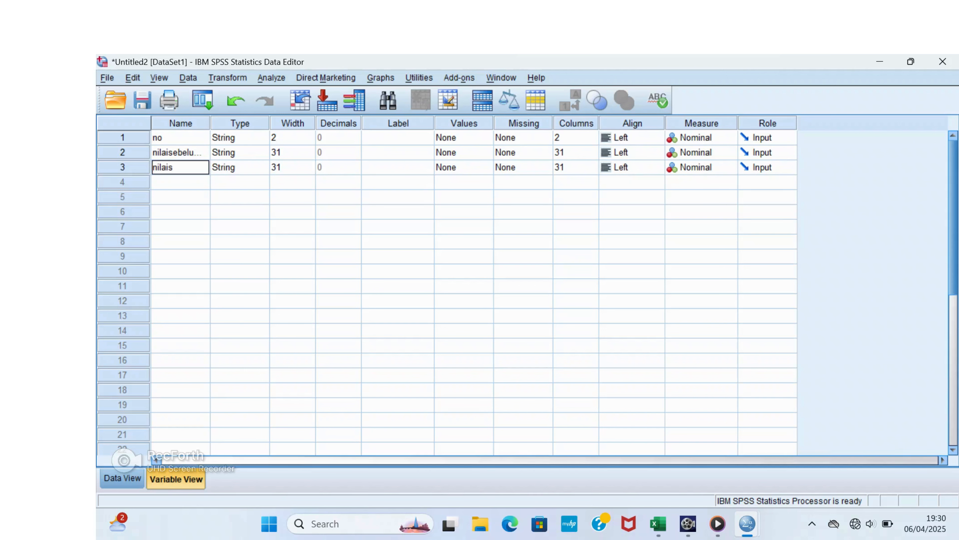
pyautogui.write('ebelumb')
pyautogui.press('BackSpace')
pyautogui.press('BackSpace')
pyautogui.press('BackSpace')
pyautogui.press('BackSpace')
pyautogui.press('BackSpace')
pyautogui.press('BackSpace')
pyautogui.write('sudah')
pyautogui.write('bela')
pyautogui.write('jar')
# - Change the type of the variable no to Numeric
pyautogui.click(246, 138)
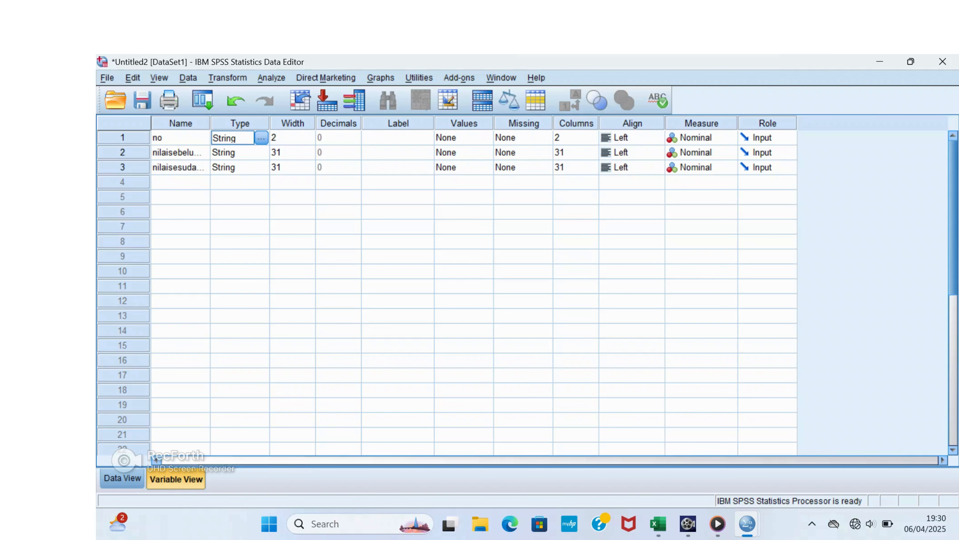
pyautogui.click(261, 138)
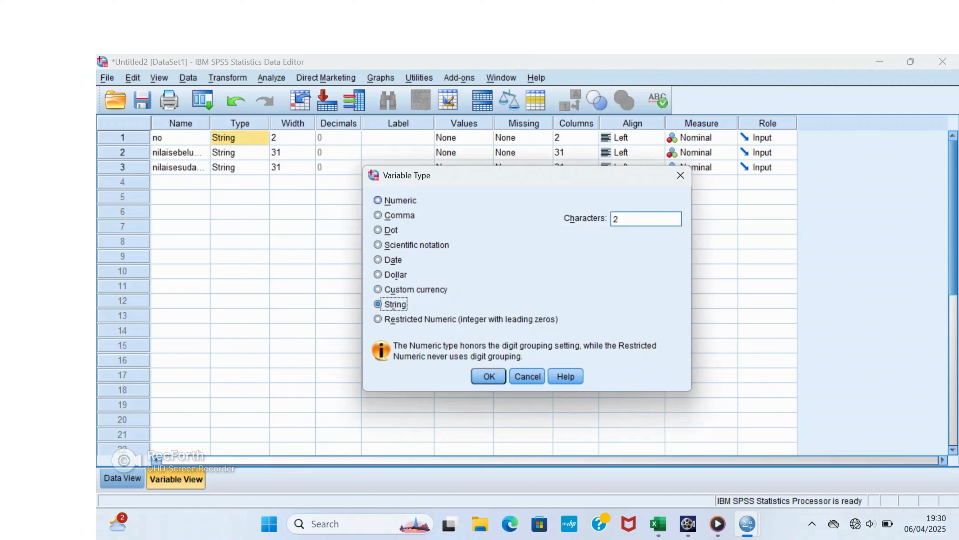
pyautogui.click(378, 200)
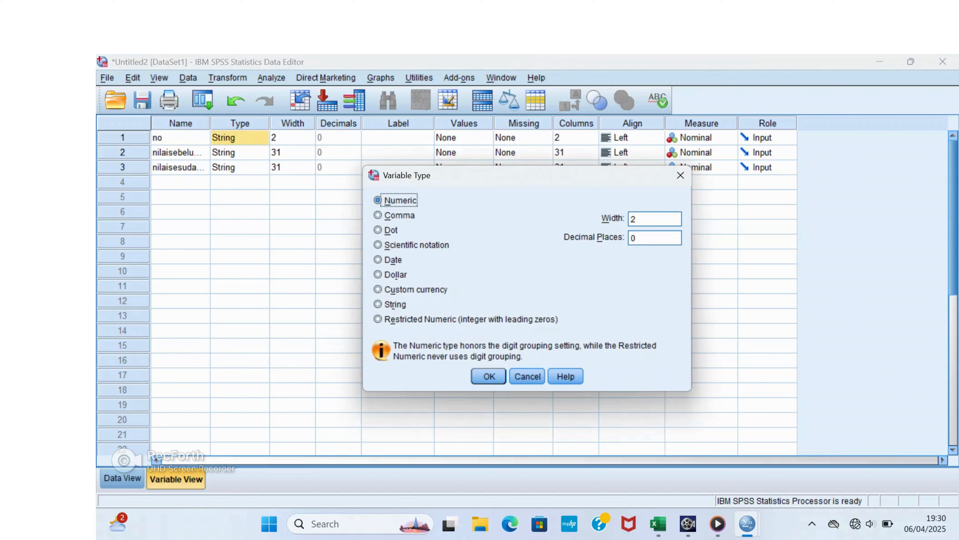
pyautogui.click(489, 376)
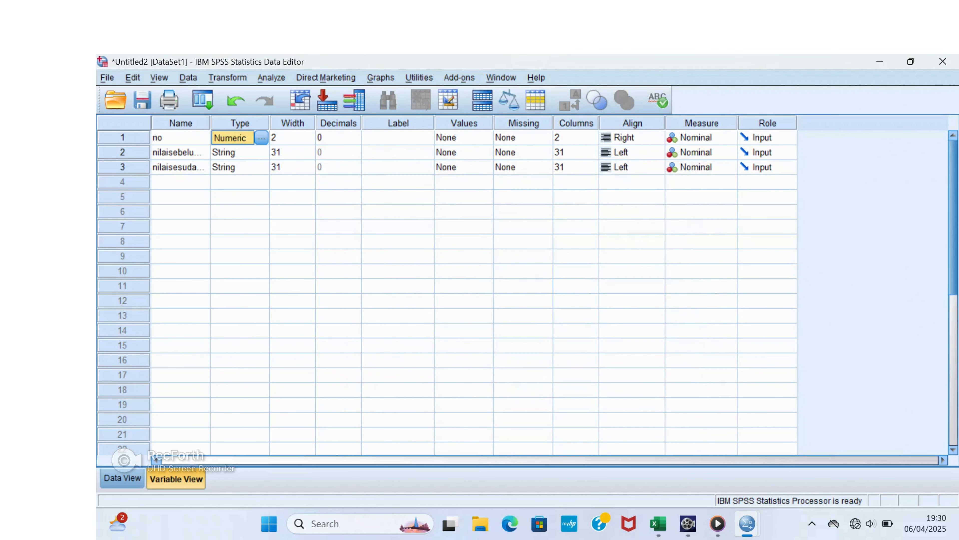
# - Change the type of the variable nilaisebelumbelajar to Numeric
pyautogui.click(242, 152)
pyautogui.click(262, 152)
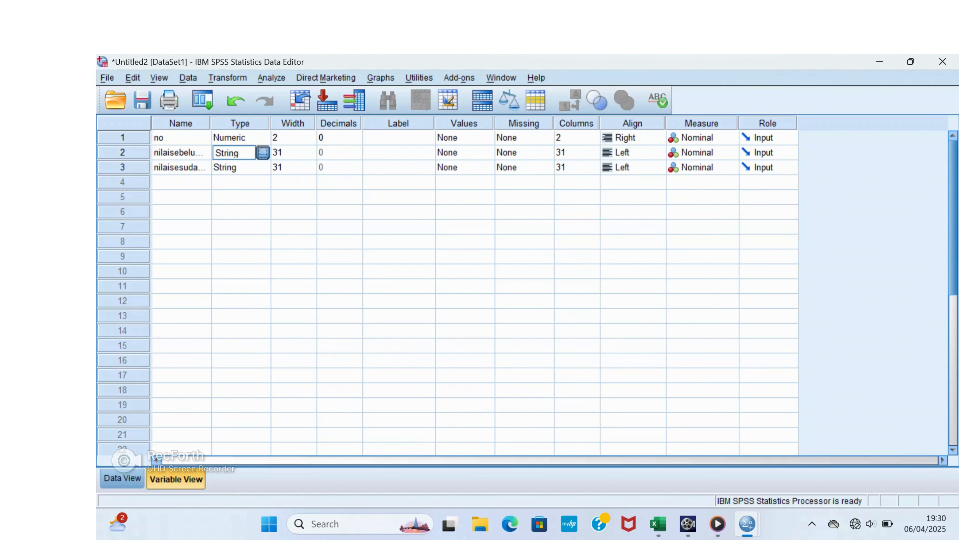
pyautogui.click(378, 200)
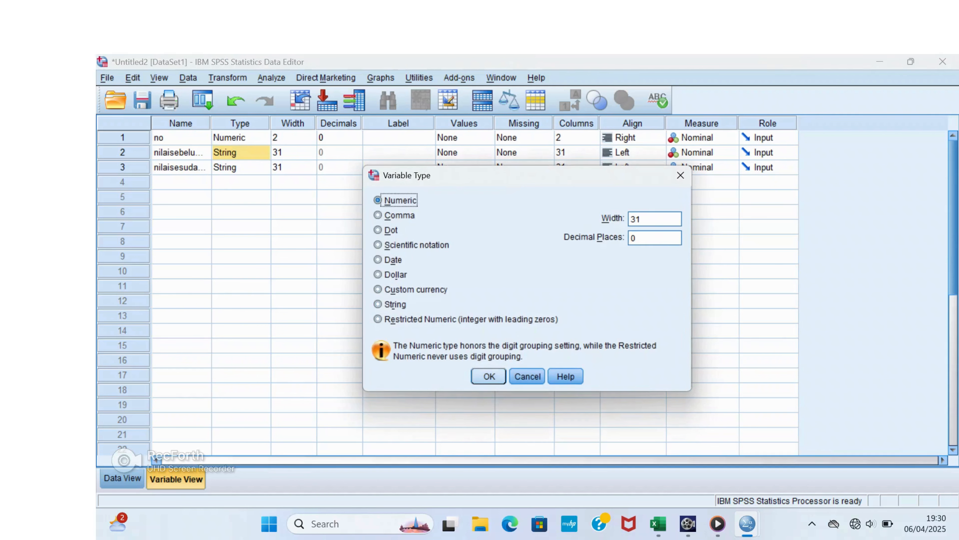
pyautogui.click(489, 376)
# - Change the type of the variable nilaisesudahbelajar to Numeric
pyautogui.click(234, 168)
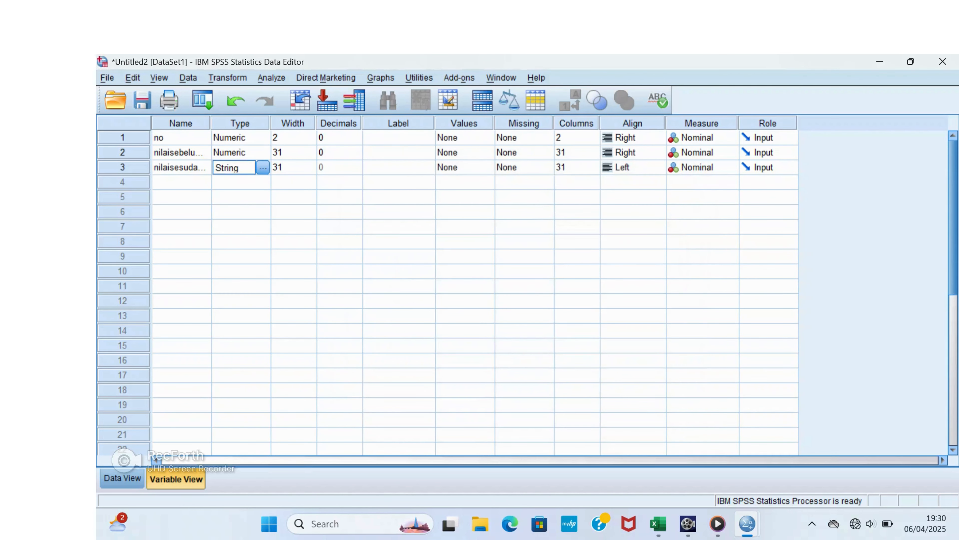
pyautogui.click(263, 167)
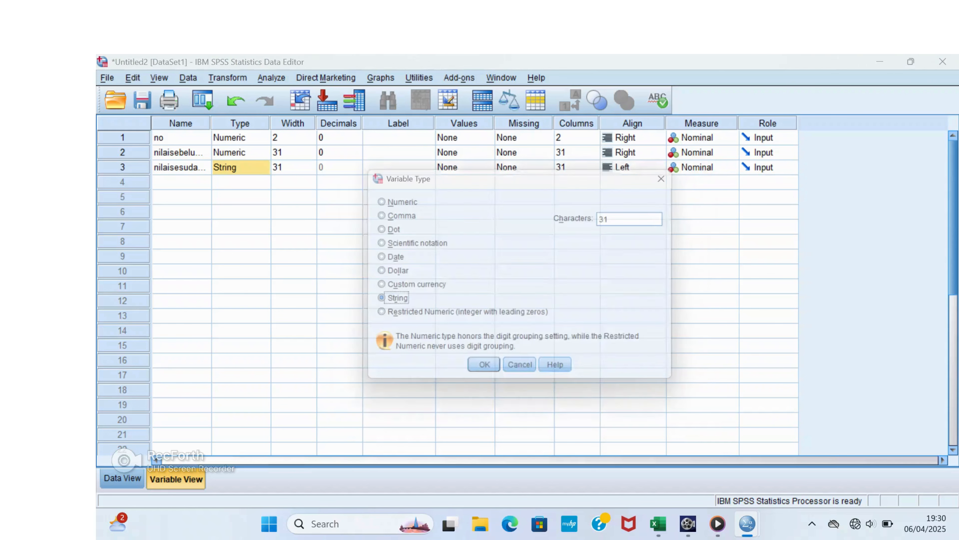
pyautogui.click(378, 200)
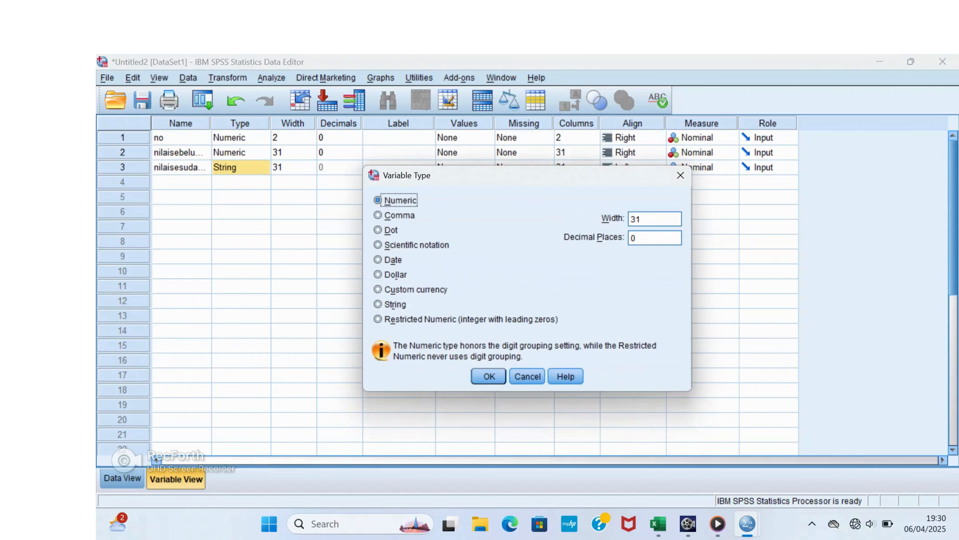
pyautogui.click(488, 376)
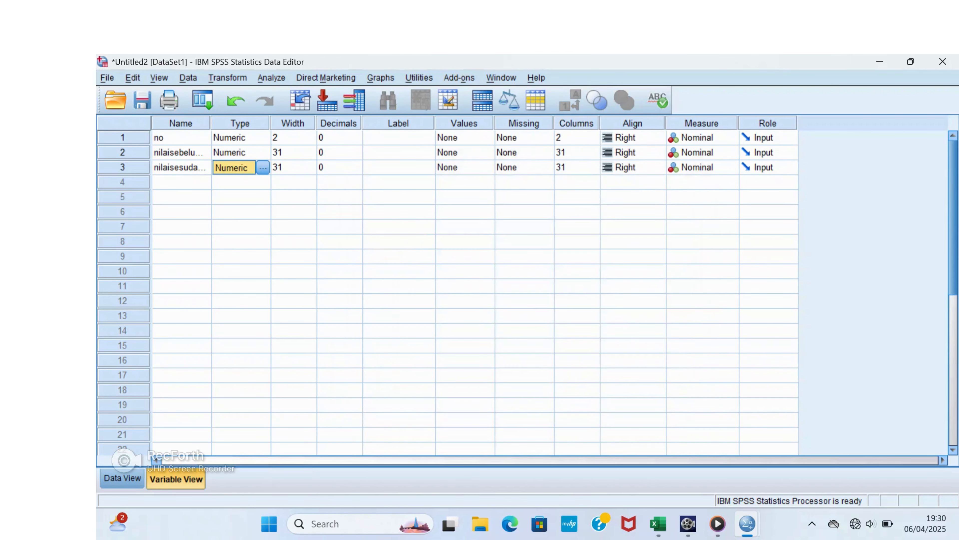
# - Set up a Paired-Samples T Test pairing nilaisebelumbelajar with nilaisesudahbelajar, accepting the 95% confidence interval and analysis-by-analysis exclusion
pyautogui.click(272, 78)
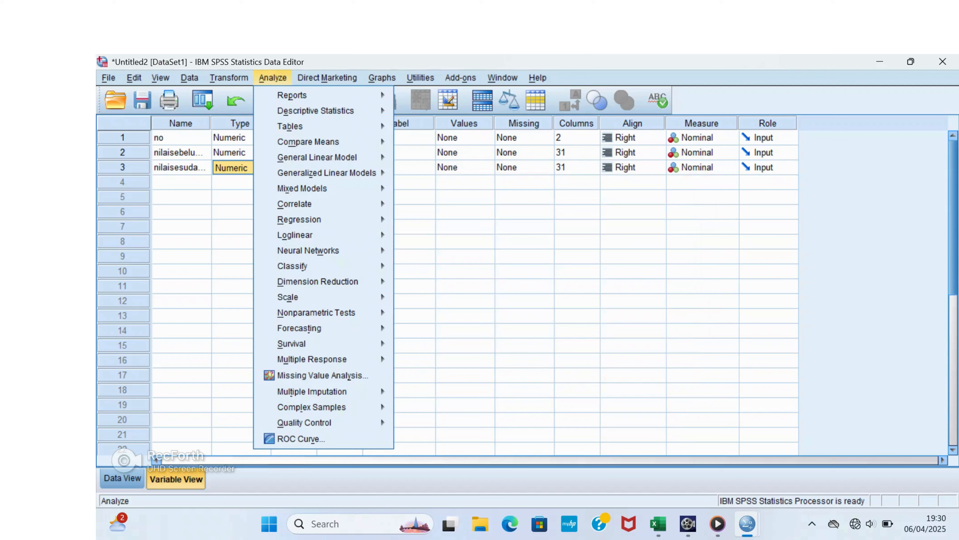
pyautogui.moveTo(321, 142)
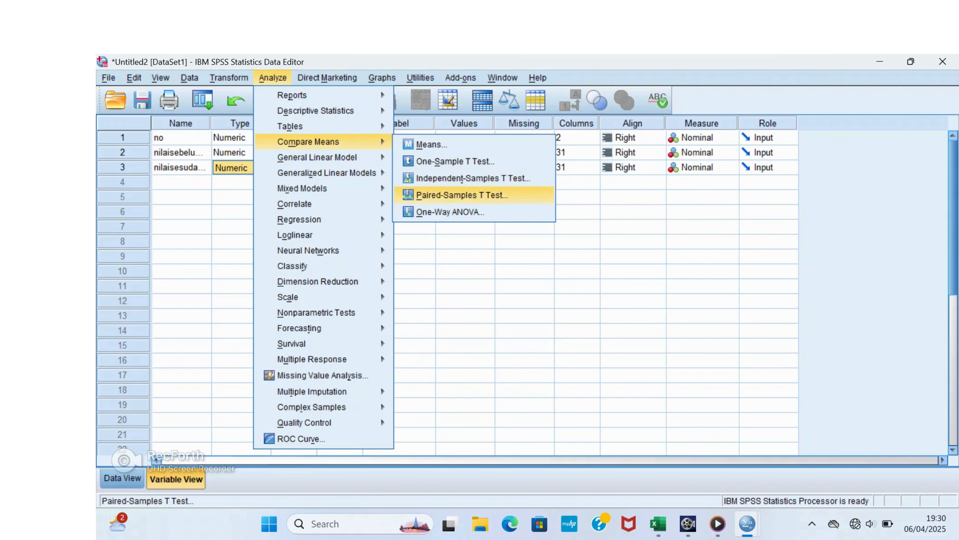
pyautogui.click(461, 195)
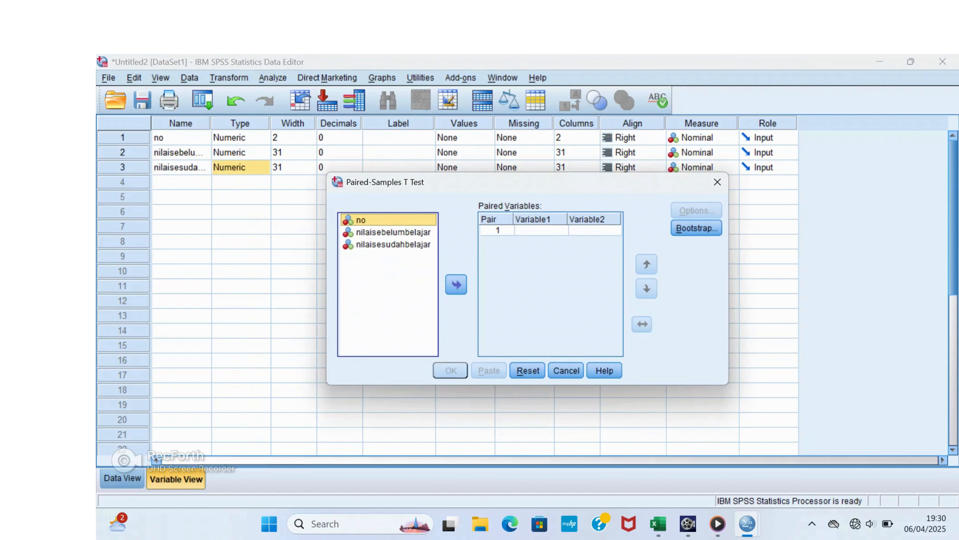
pyautogui.click(393, 232)
pyautogui.click(456, 285)
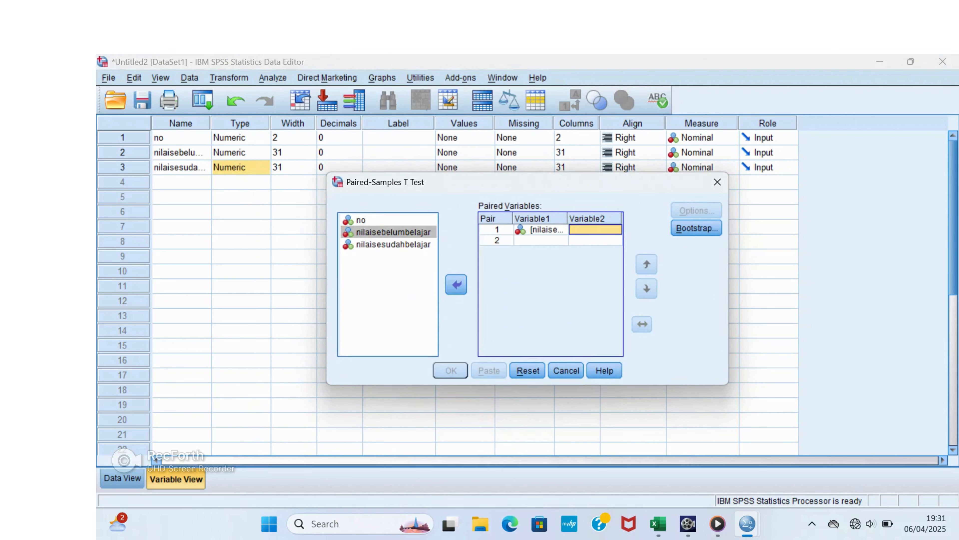
pyautogui.click(393, 245)
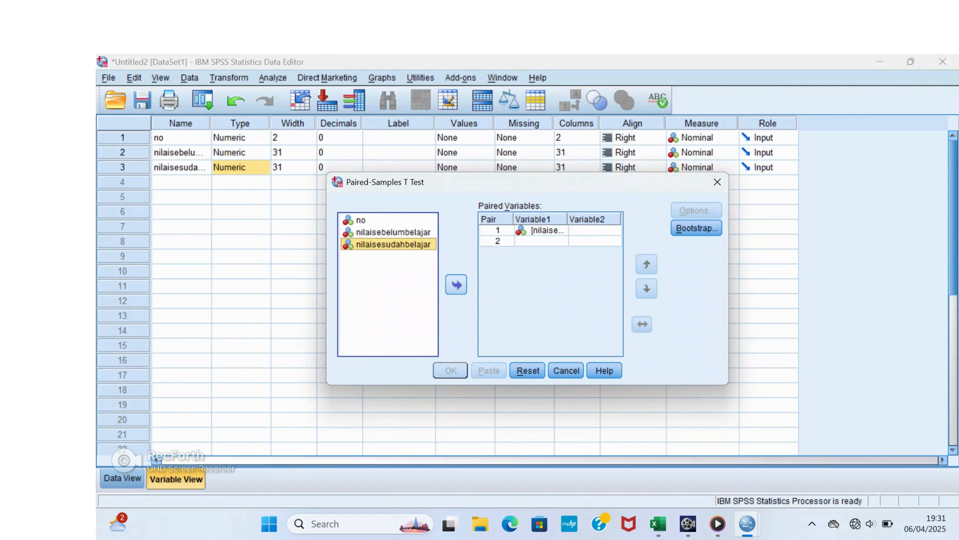
pyautogui.click(456, 285)
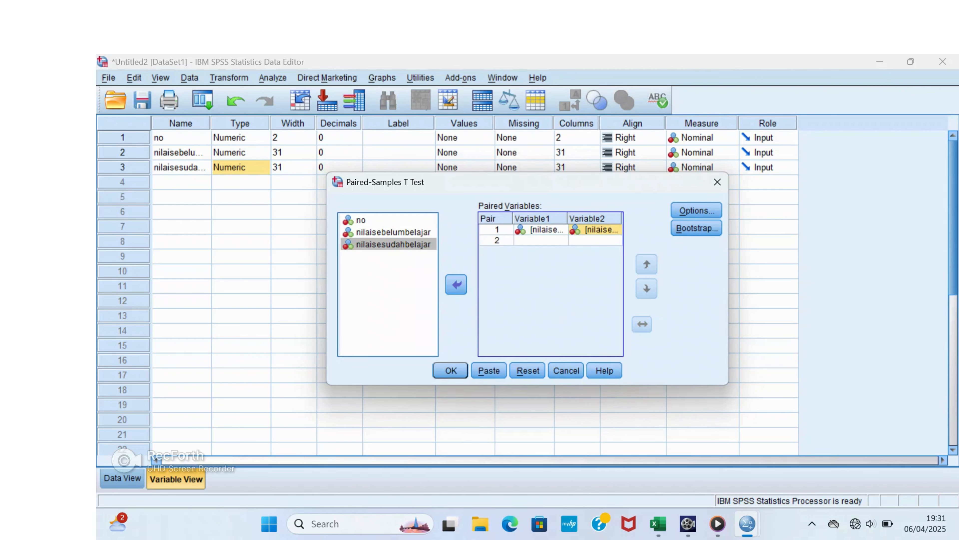
pyautogui.click(696, 210)
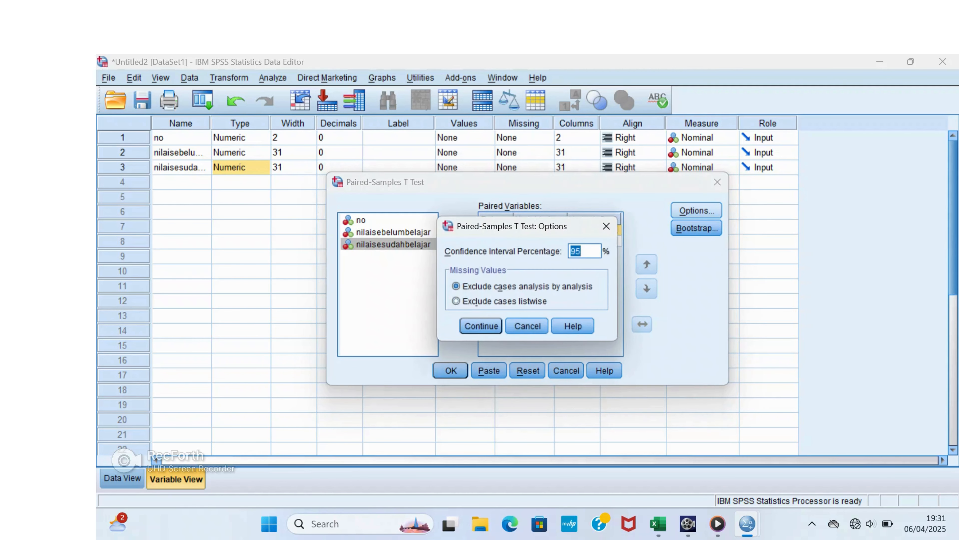
pyautogui.press('Return')
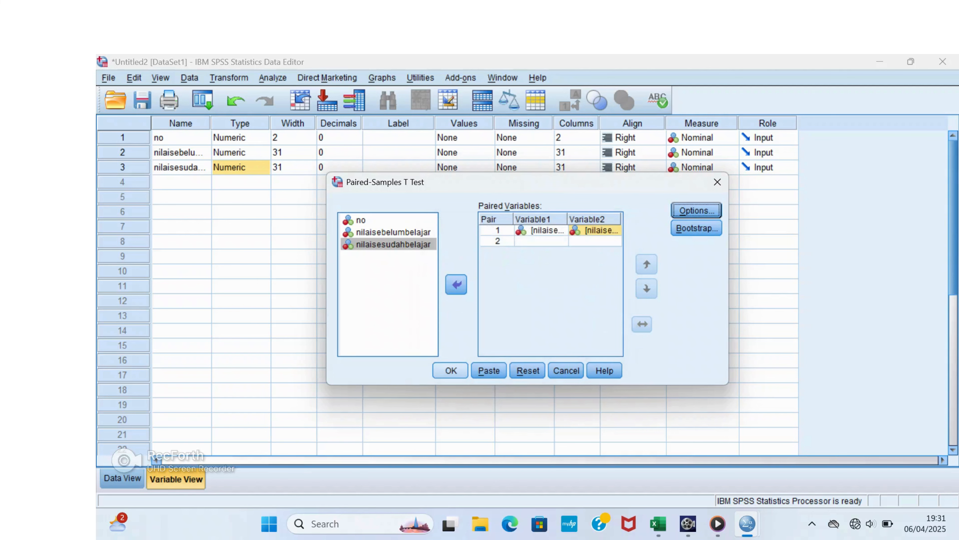
# - Run the configured Paired-Samples T Test
pyautogui.click(451, 370)
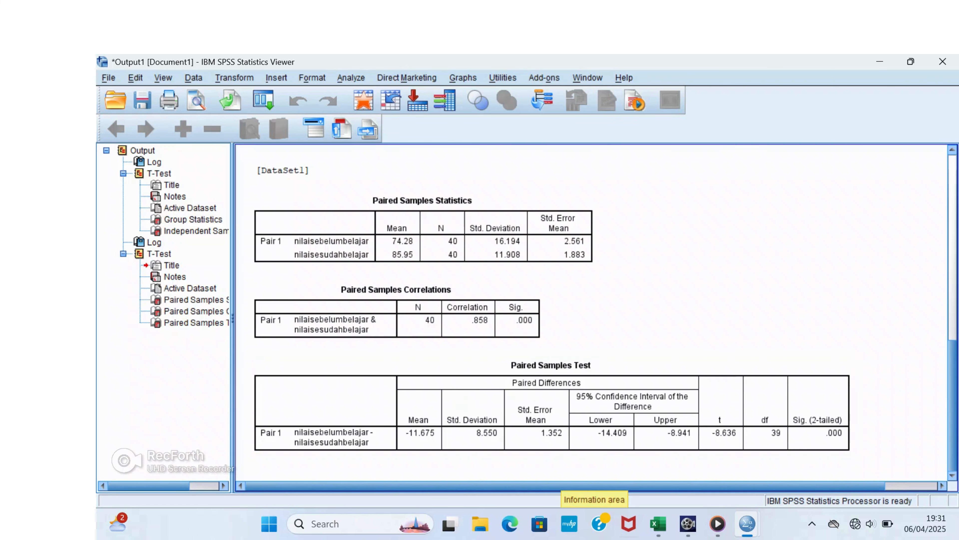
# - Switch to the Tugas_Statistik_1 workbook in Excel and copy the data table A1:E41 from the anova sheet
pyautogui.click(658, 523)
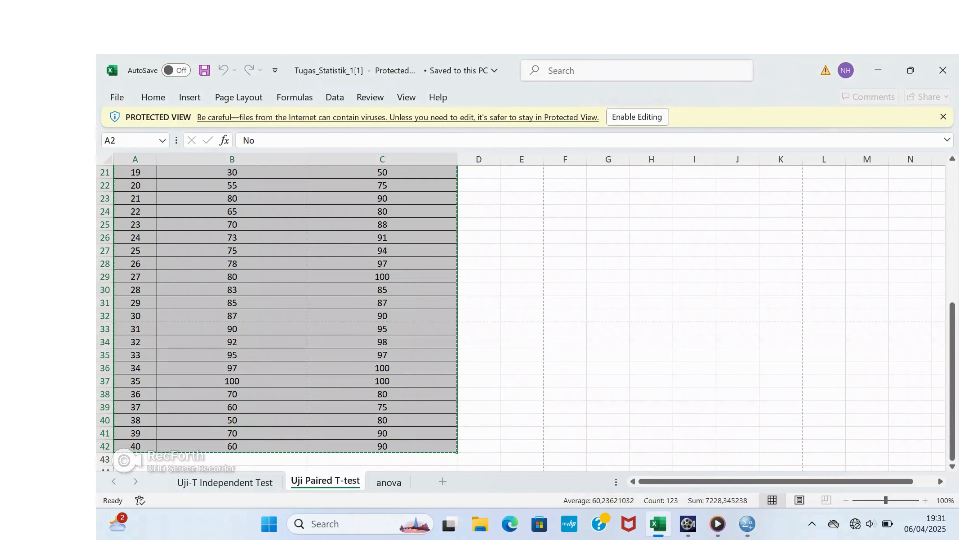
pyautogui.click(389, 481)
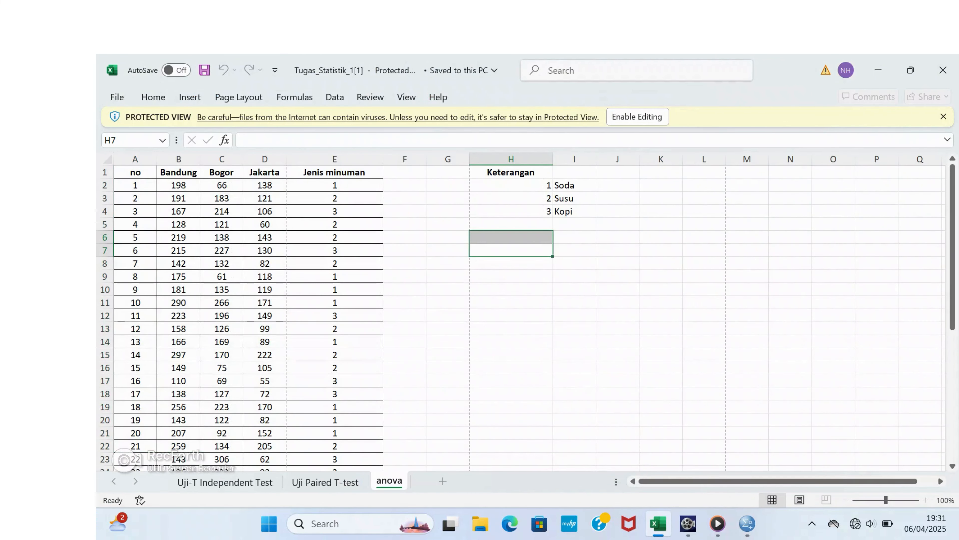
pyautogui.scroll(-2, 521, 318)
pyautogui.scroll(3, 521, 318)
pyautogui.moveTo(135, 172); pyautogui.dragTo(374, 469)
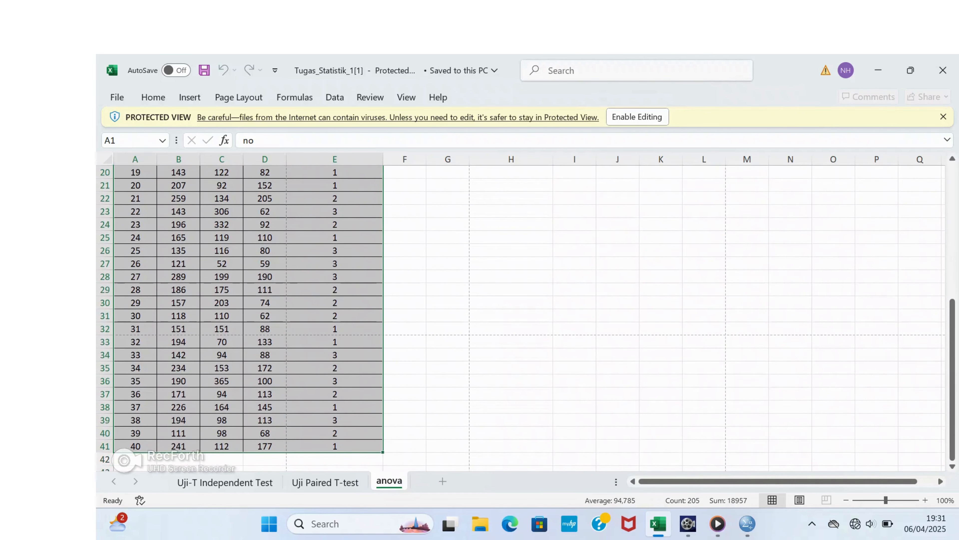
pyautogui.hotkey('ctrl', 'c')
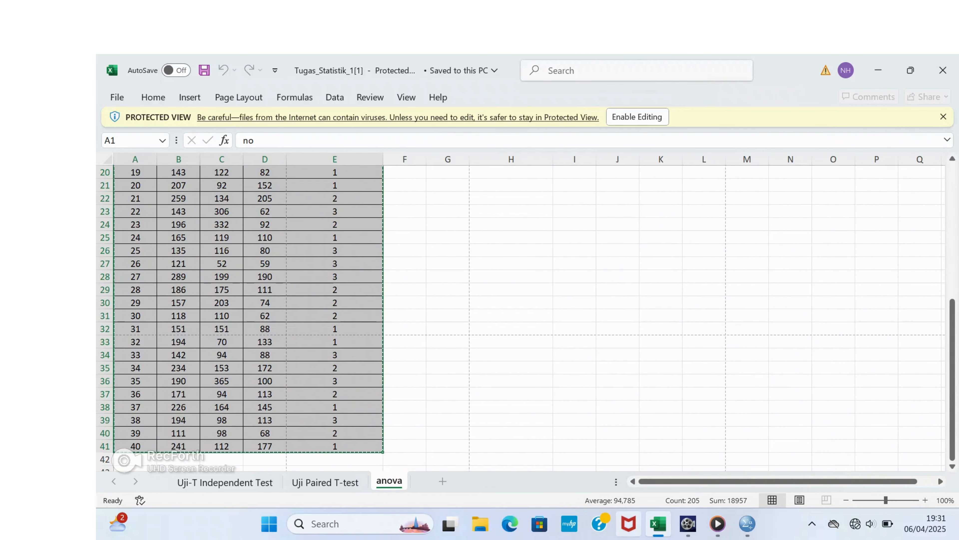
# - Switch to the Untitled1 data editor in SPSS and create a new empty dataset
pyautogui.moveTo(747, 523)
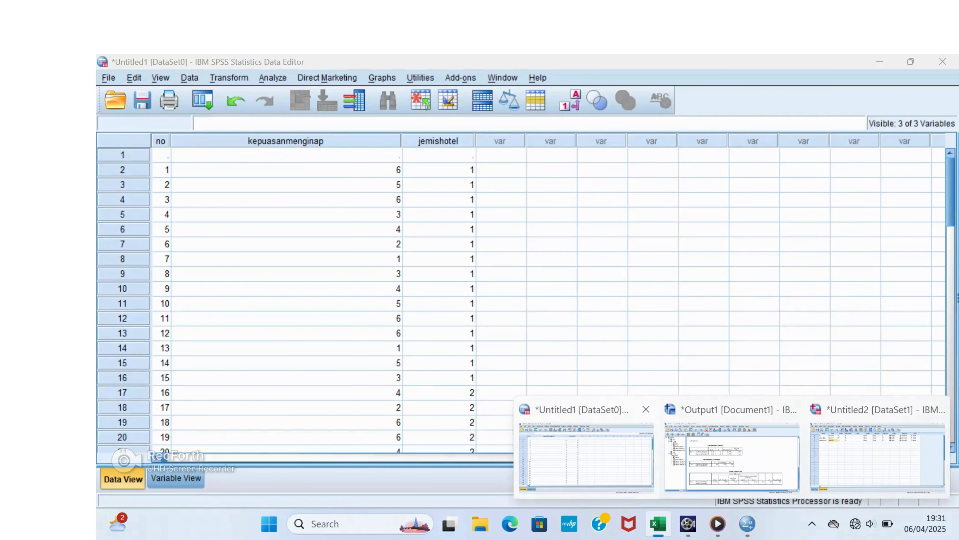
pyautogui.click(586, 434)
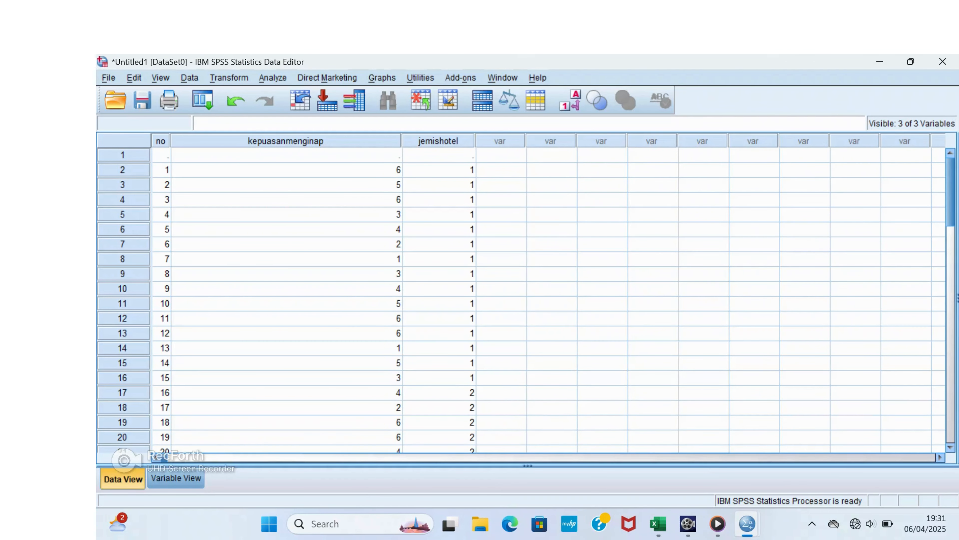
pyautogui.click(108, 77)
pyautogui.moveTo(133, 77)
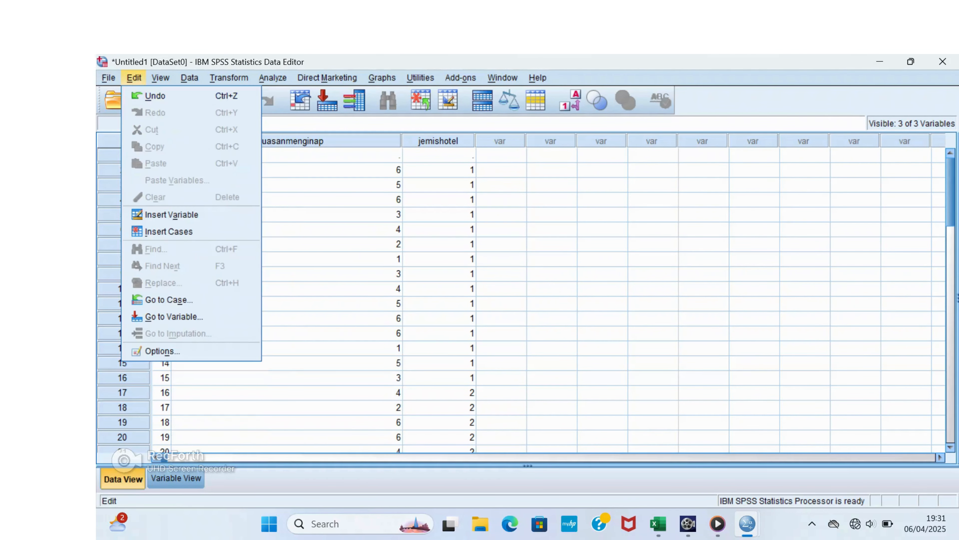
pyautogui.press('Down')
pyautogui.press('Left')
pyautogui.press('Right')
pyautogui.press('Down')
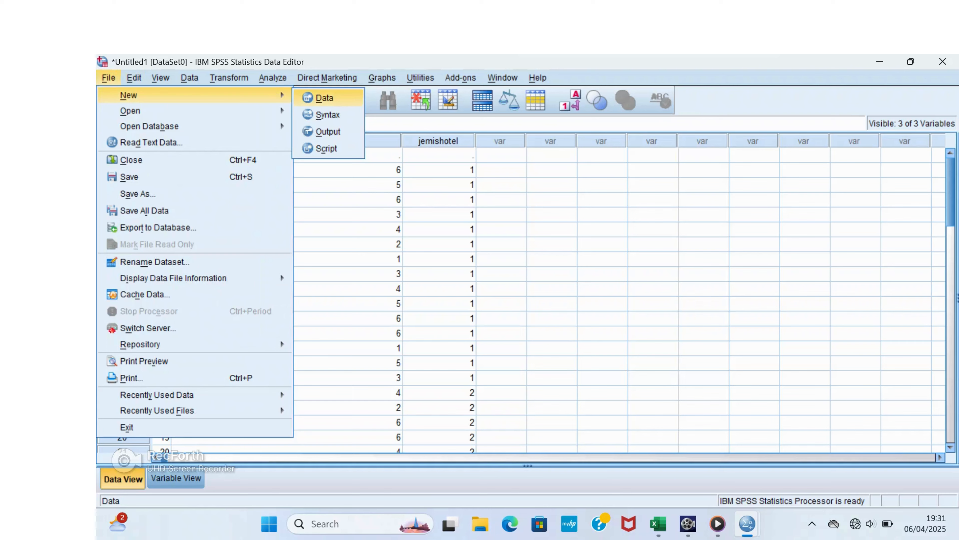
pyautogui.press('Return')
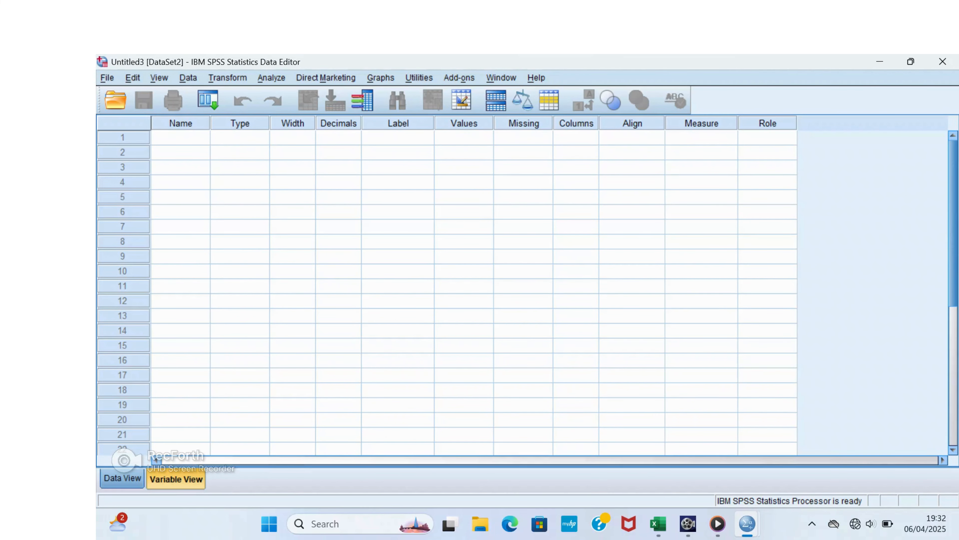
# - Paste the copied anova table into the new dataset's data grid, starting at the first cell
pyautogui.click(122, 478)
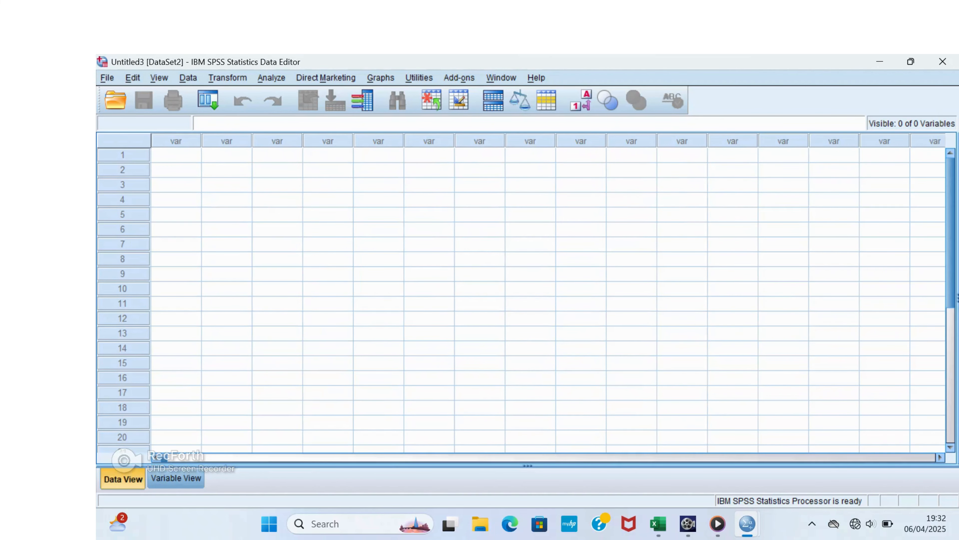
pyautogui.rightClick(181, 155)
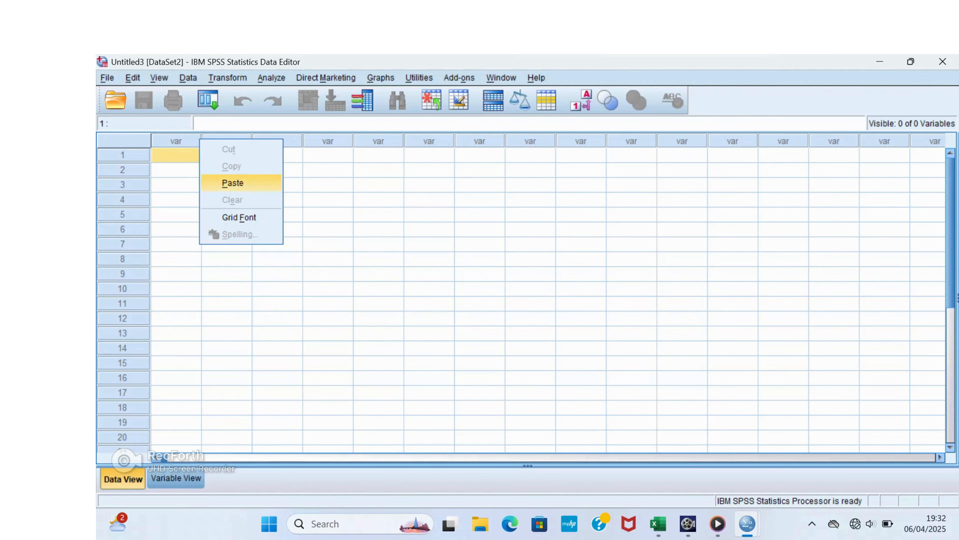
pyautogui.click(233, 183)
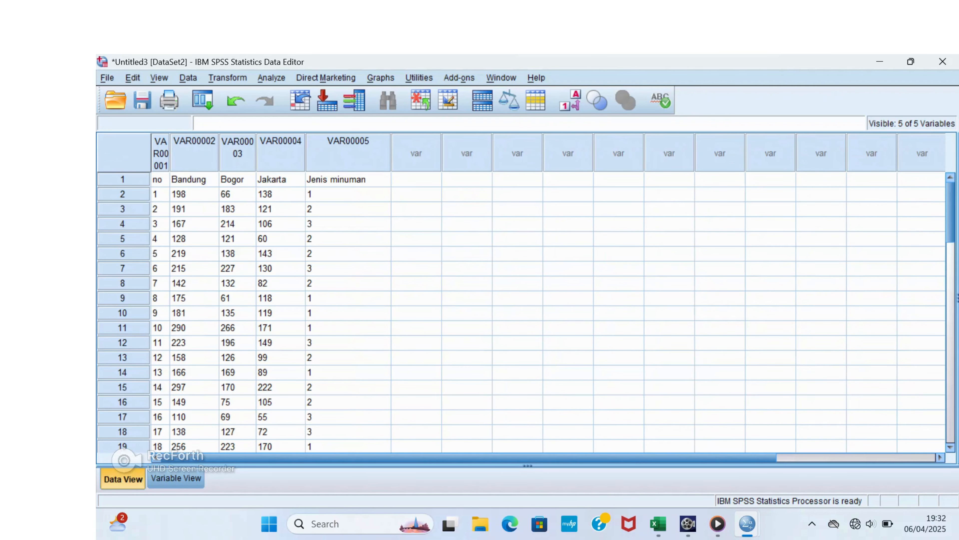
# - Rename the first two variables of the new dataset as no and bandung
pyautogui.click(176, 478)
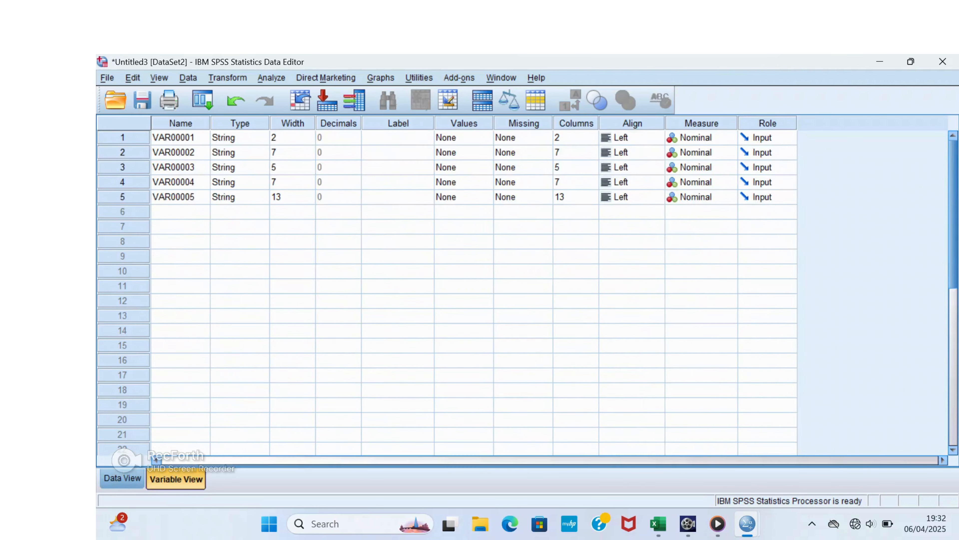
pyautogui.click(180, 152)
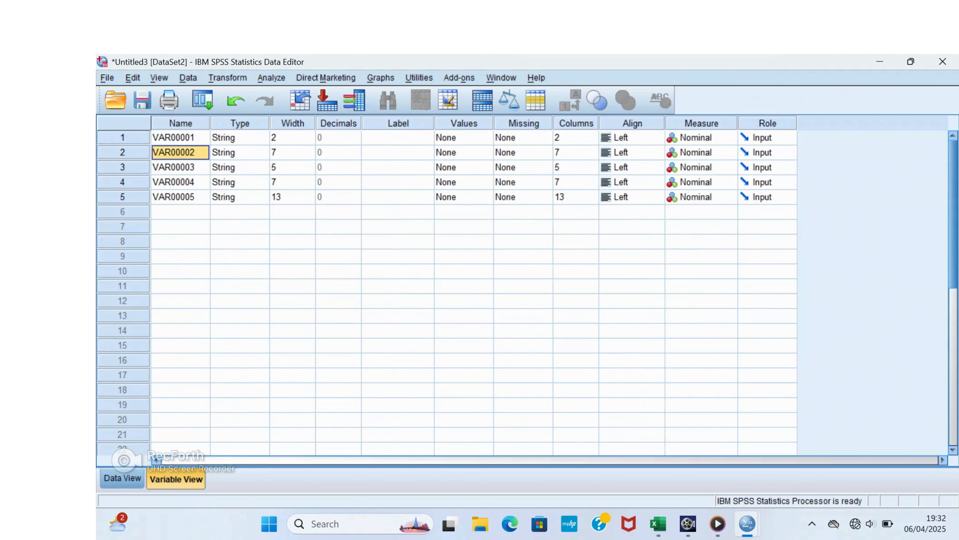
pyautogui.click(181, 137)
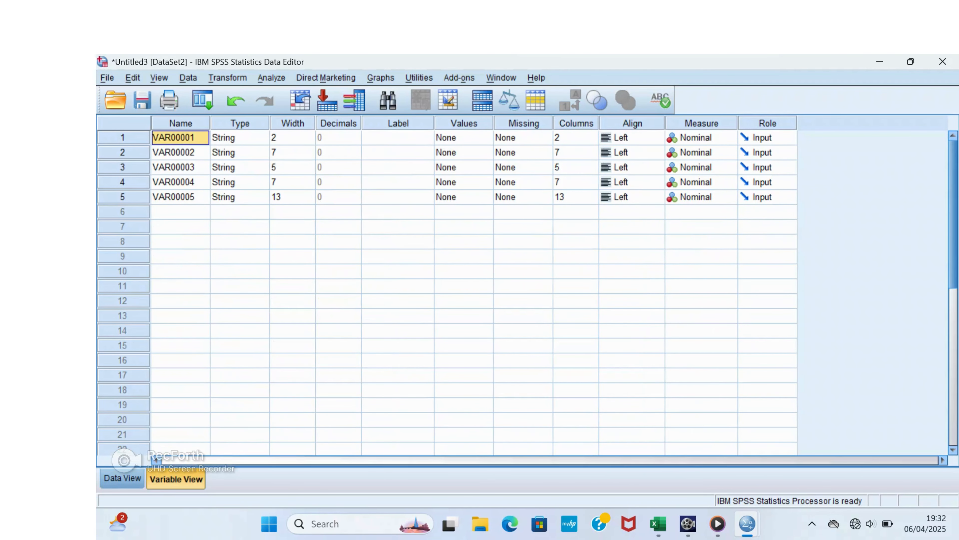
pyautogui.press('BackSpace')
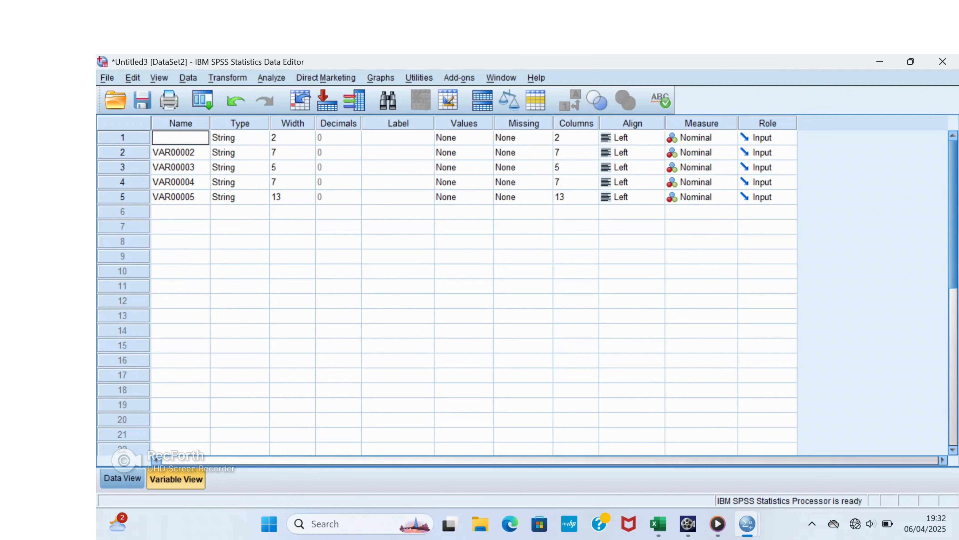
pyautogui.write('no')
pyautogui.press('Return')
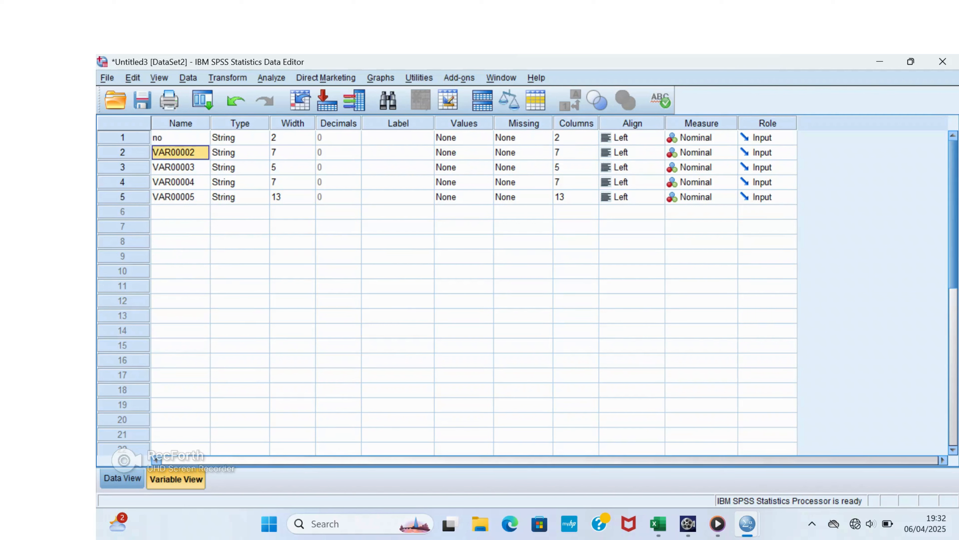
pyautogui.write('ban')
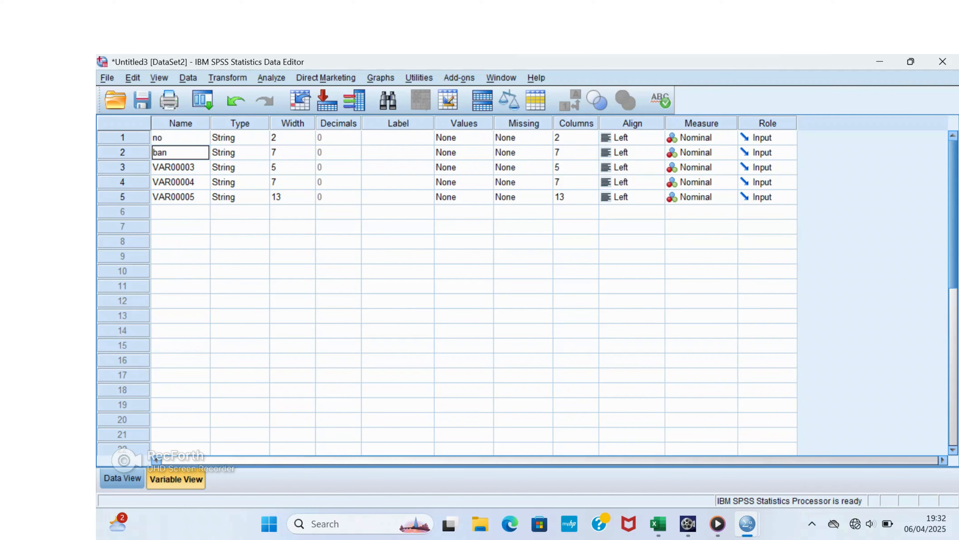
pyautogui.write('dung')
pyautogui.press('Return')
# - Rename the third, fourth and fifth variables as bogor, jakarta and jenisminuman
pyautogui.press('BackSpace')
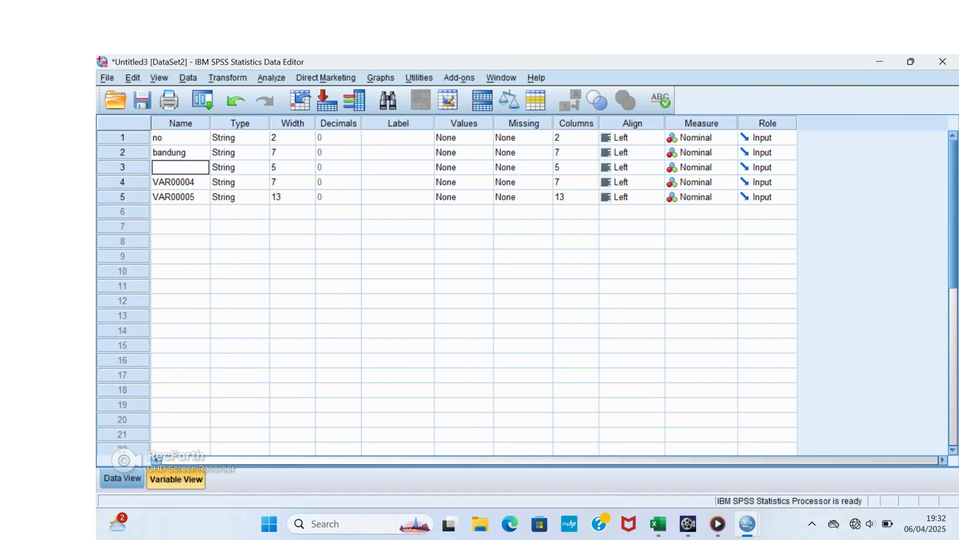
pyautogui.write('bogor')
pyautogui.press('Return')
pyautogui.press('BackSpace')
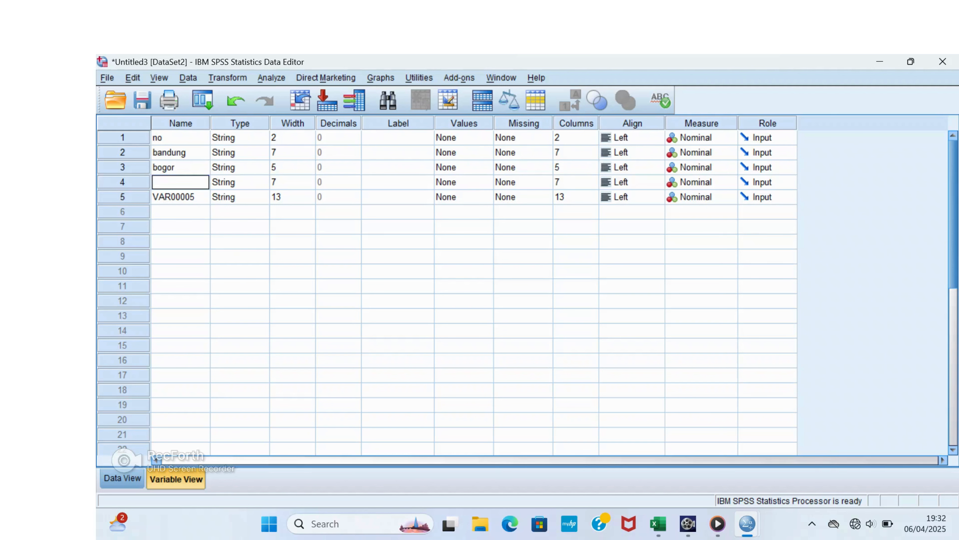
pyautogui.write('jakarta')
pyautogui.press('Return')
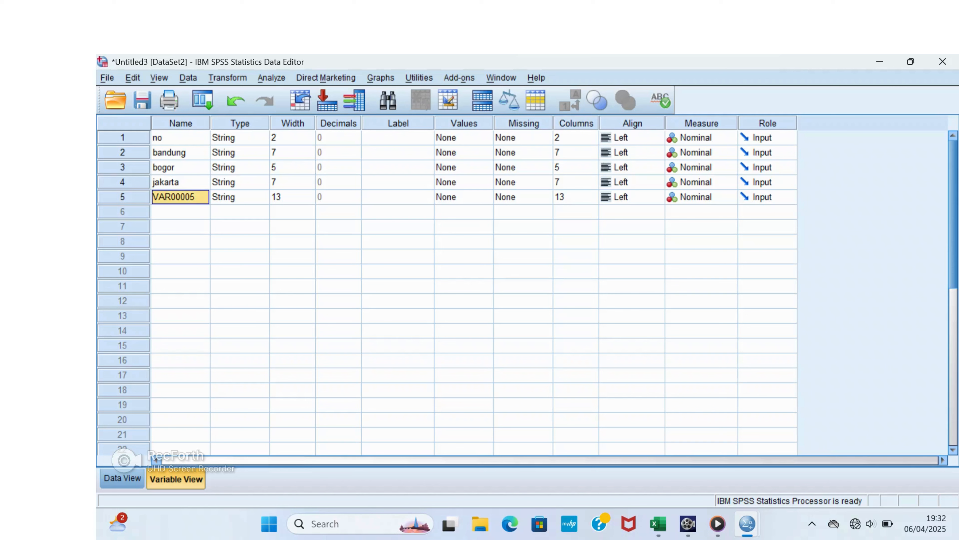
pyautogui.write('jenis')
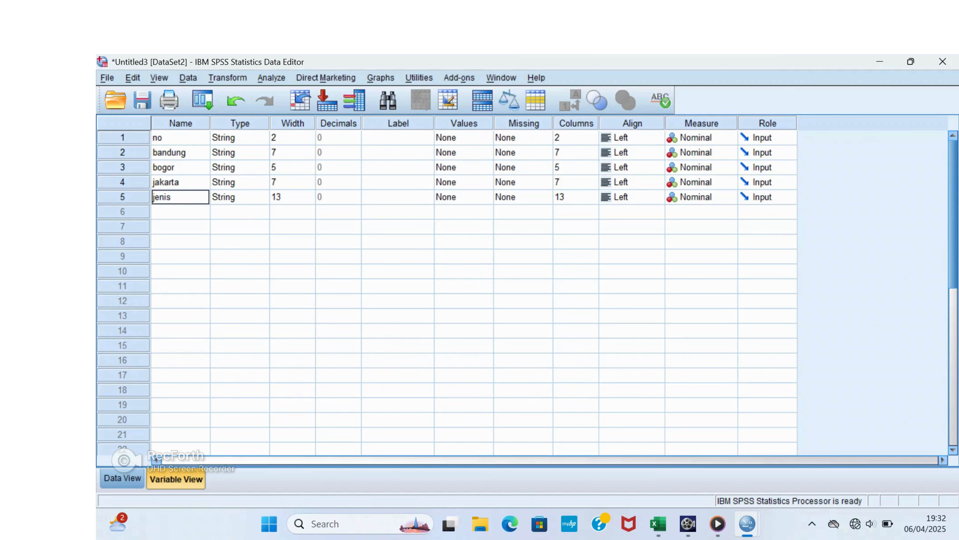
pyautogui.write('minuman')
# - Change the type of the variable no in the anova dataset to Numeric
pyautogui.click(240, 138)
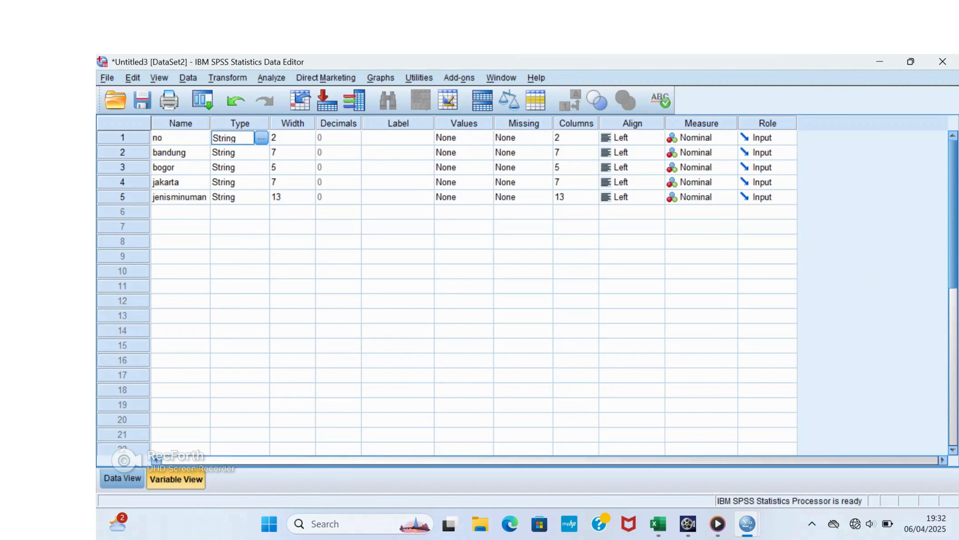
pyautogui.click(261, 137)
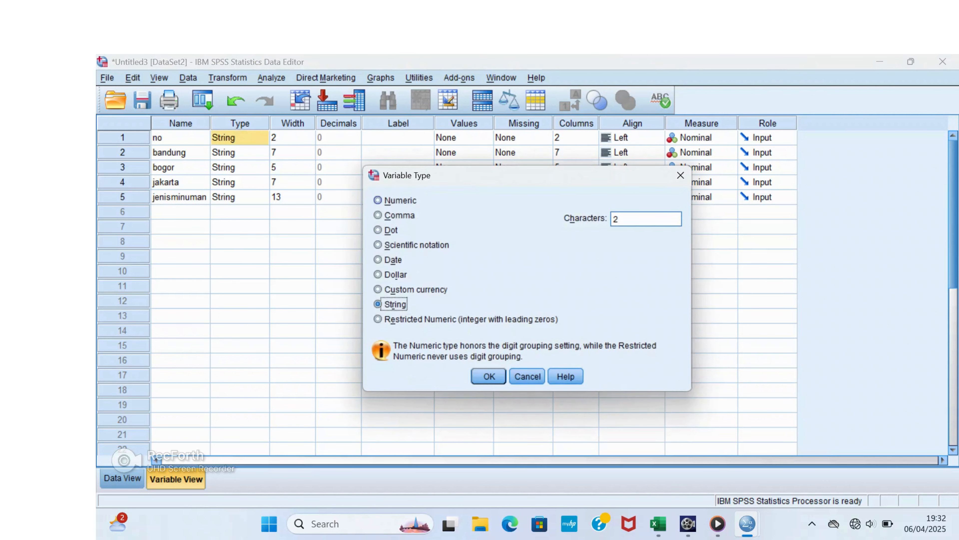
pyautogui.click(377, 200)
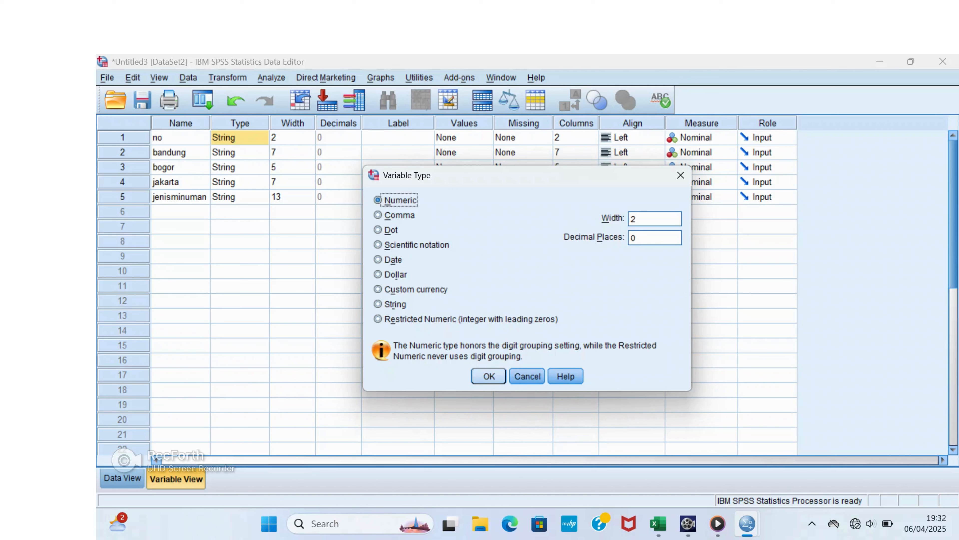
pyautogui.click(488, 376)
# - Change the type of the variable bandung to Numeric
pyautogui.click(260, 153)
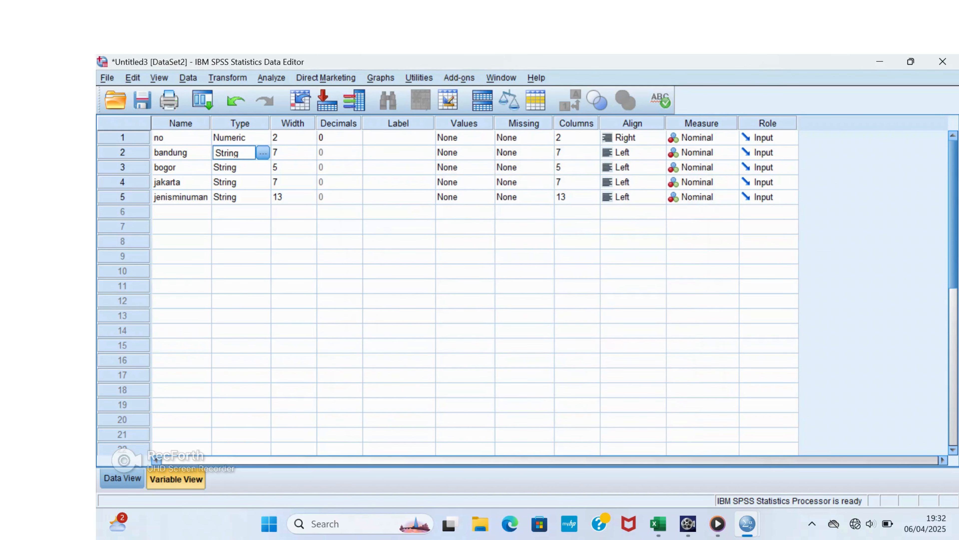
pyautogui.click(263, 152)
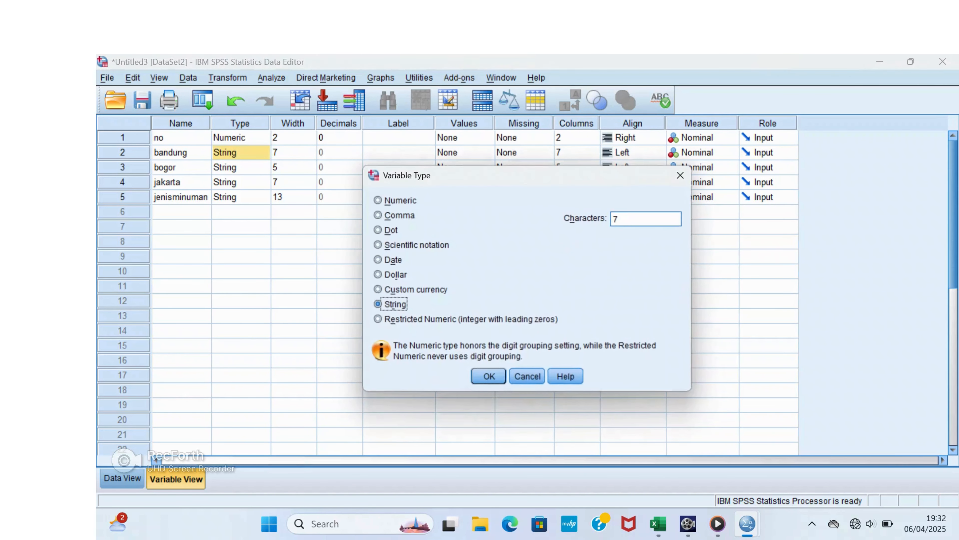
pyautogui.click(378, 199)
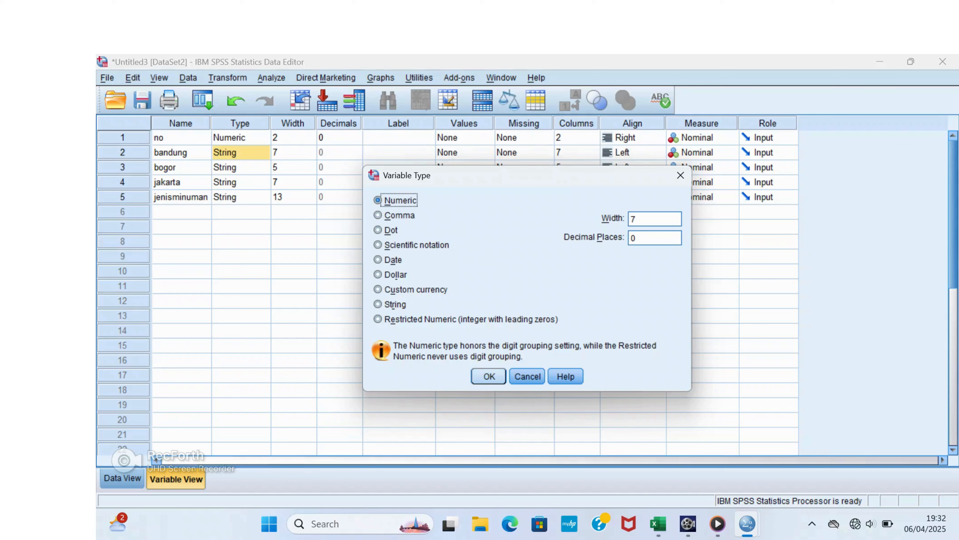
pyautogui.click(489, 376)
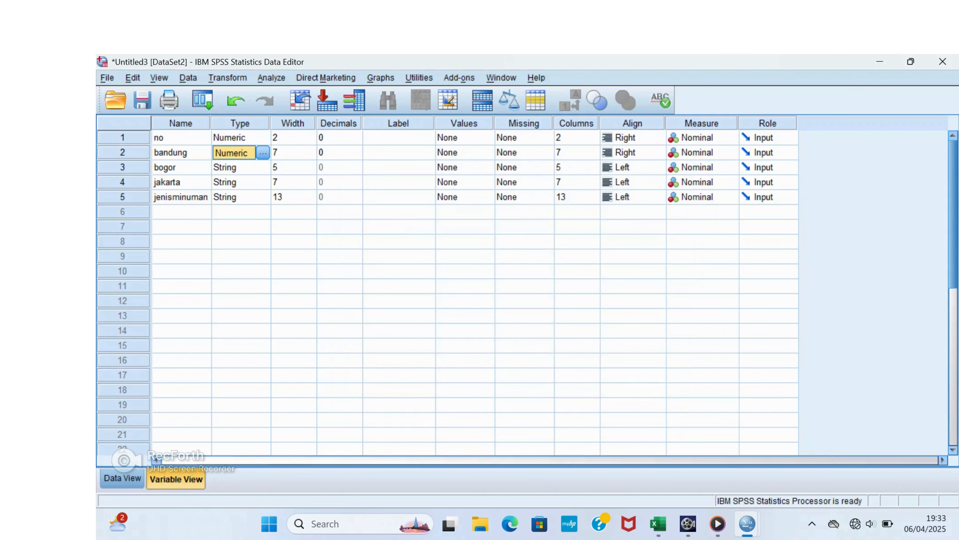
# - Change the type of the variable bogor to Numeric
pyautogui.click(251, 167)
pyautogui.click(263, 167)
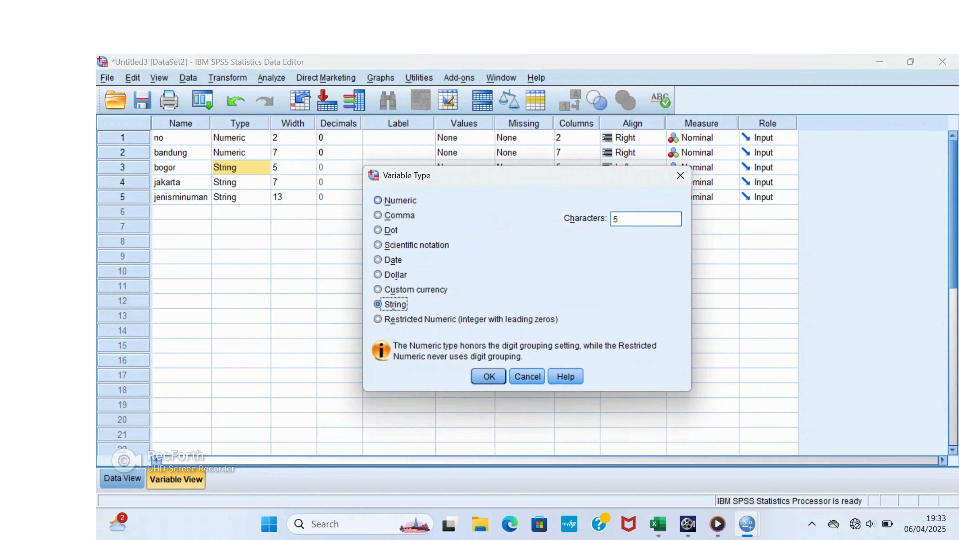
pyautogui.click(377, 200)
pyautogui.click(490, 376)
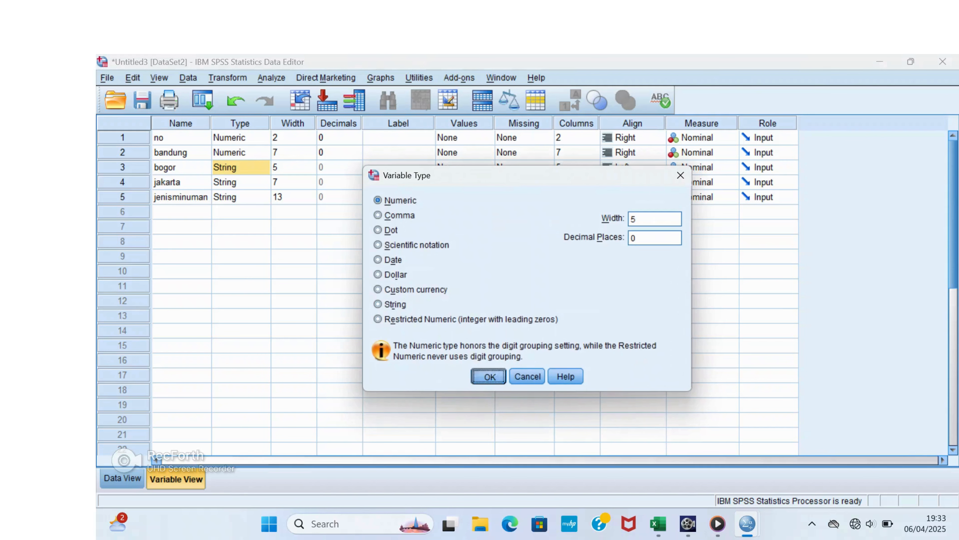
# - Change the type of the variable jakarta to Numeric
pyautogui.click(241, 182)
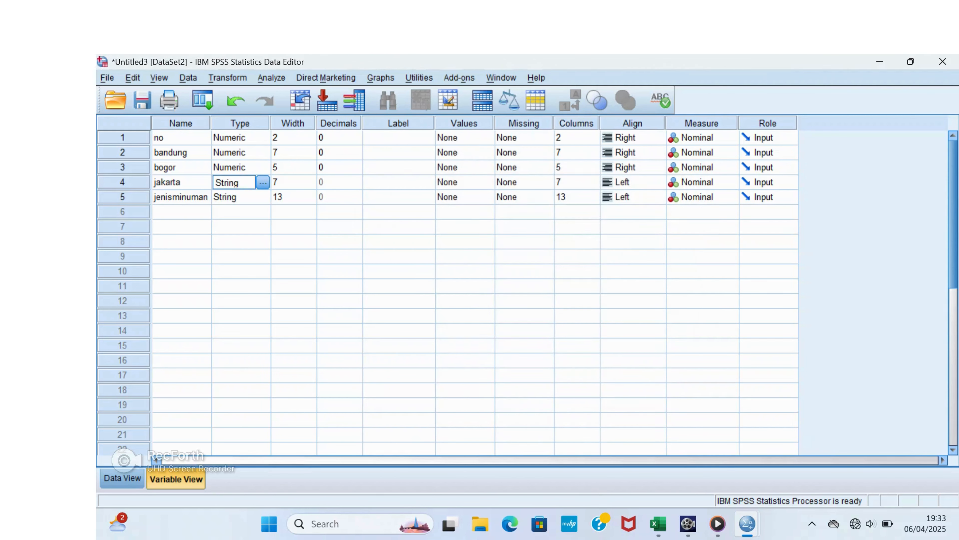
pyautogui.click(263, 182)
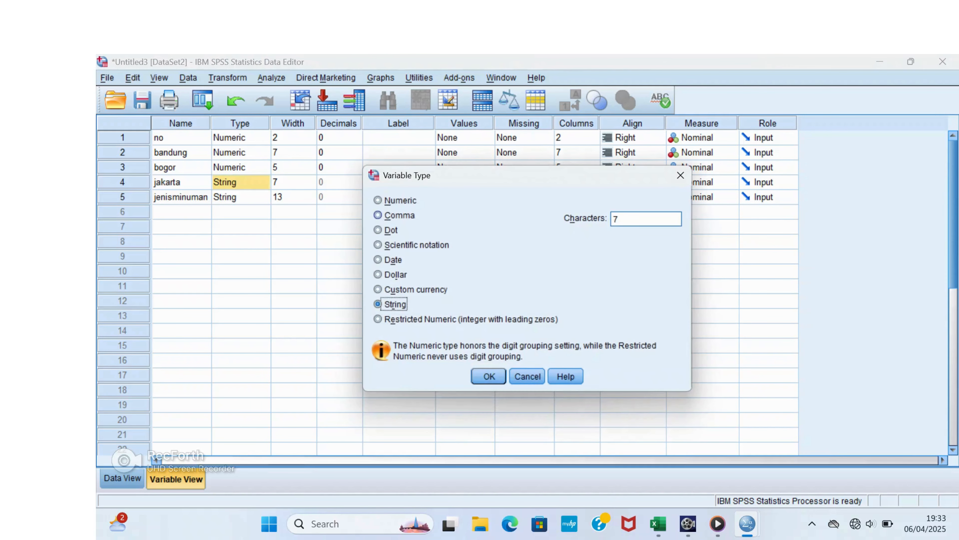
pyautogui.click(378, 200)
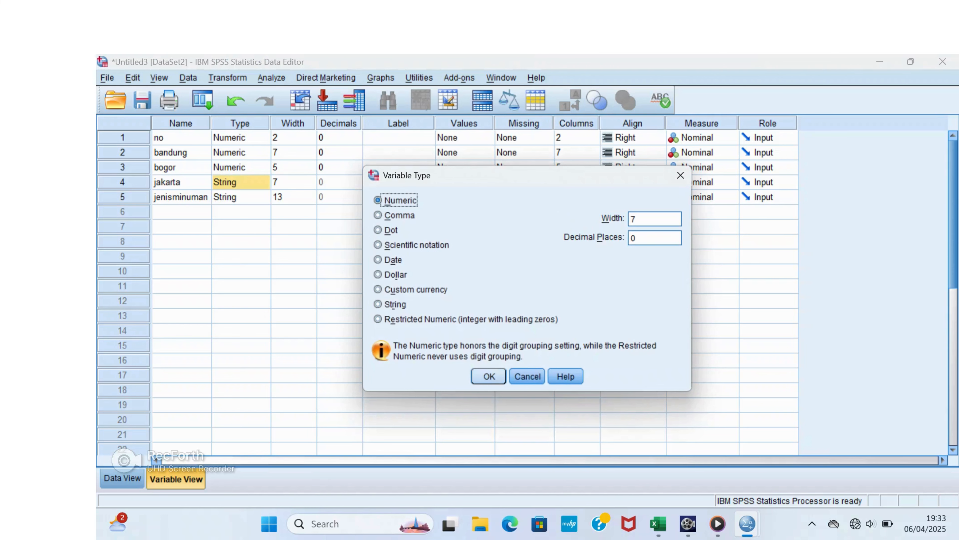
pyautogui.click(489, 376)
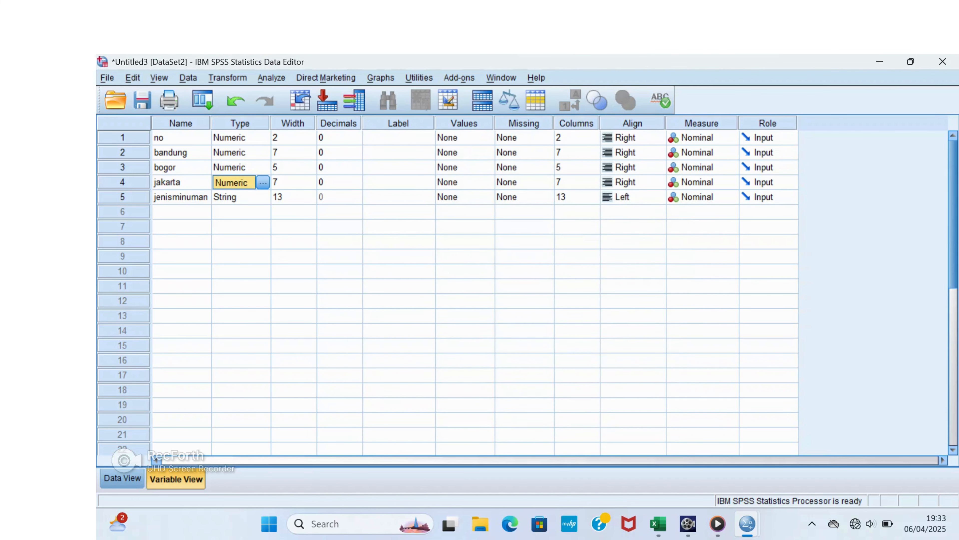
# - Change the type of the variable jenisminuman to Numeric
pyautogui.click(236, 196)
pyautogui.click(262, 197)
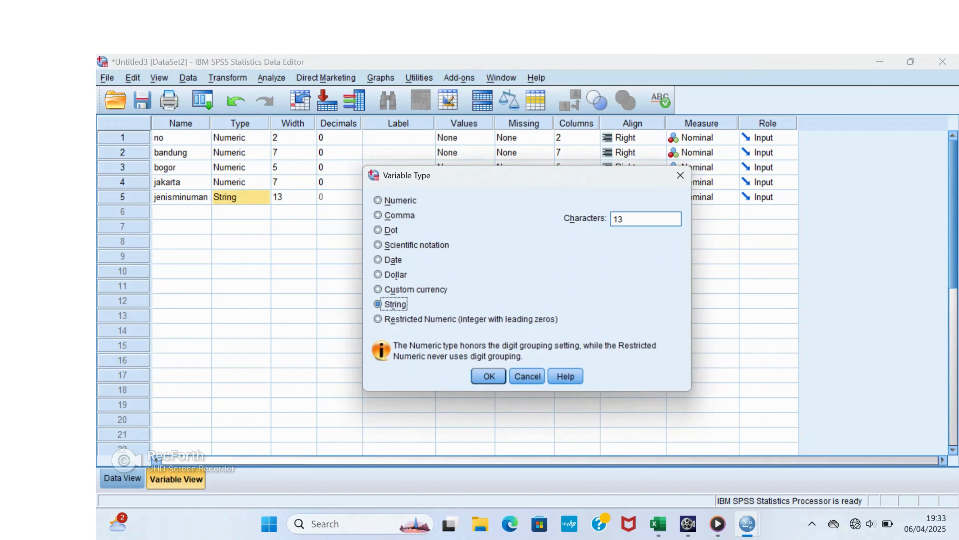
pyautogui.click(378, 200)
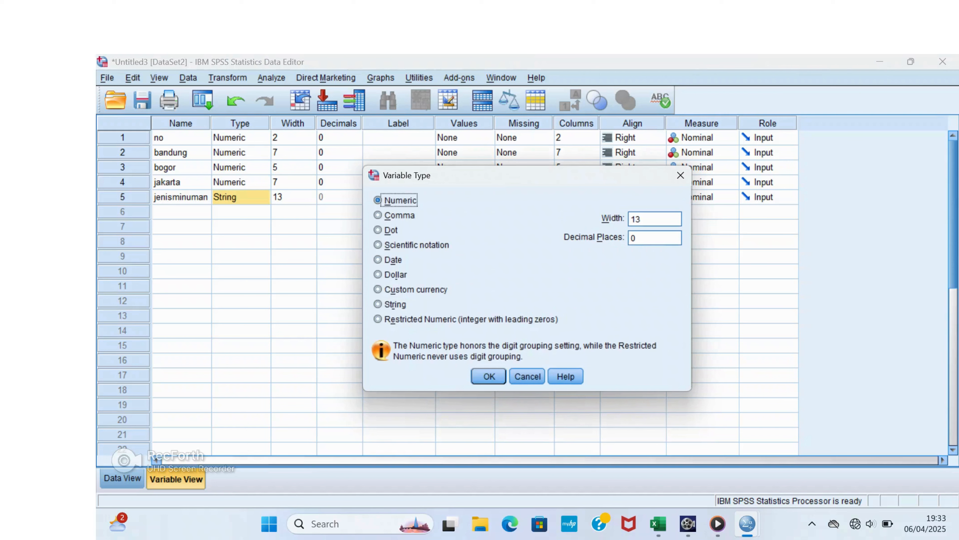
pyautogui.click(489, 376)
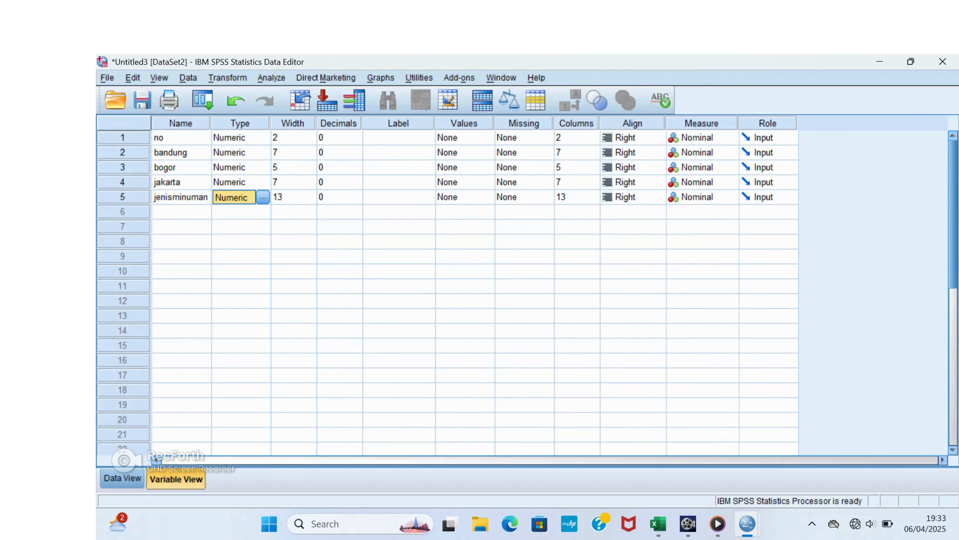
# - Start a One-Way ANOVA and add bandung and bogor as dependent variables
pyautogui.click(271, 78)
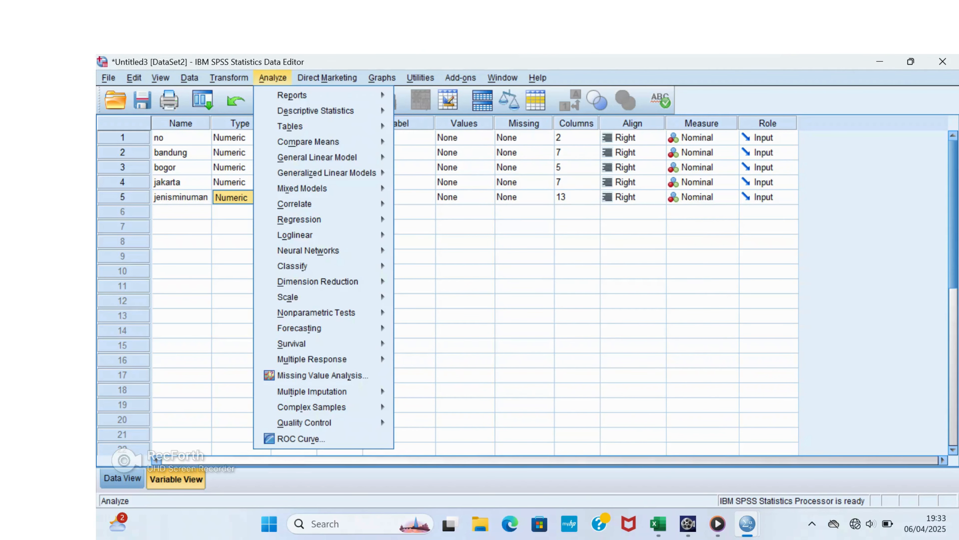
pyautogui.moveTo(308, 142)
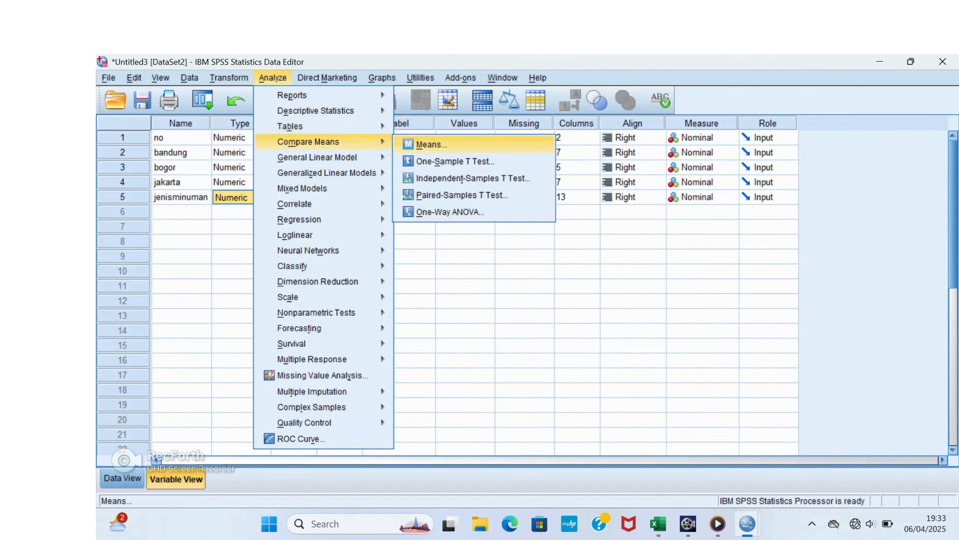
pyautogui.click(450, 212)
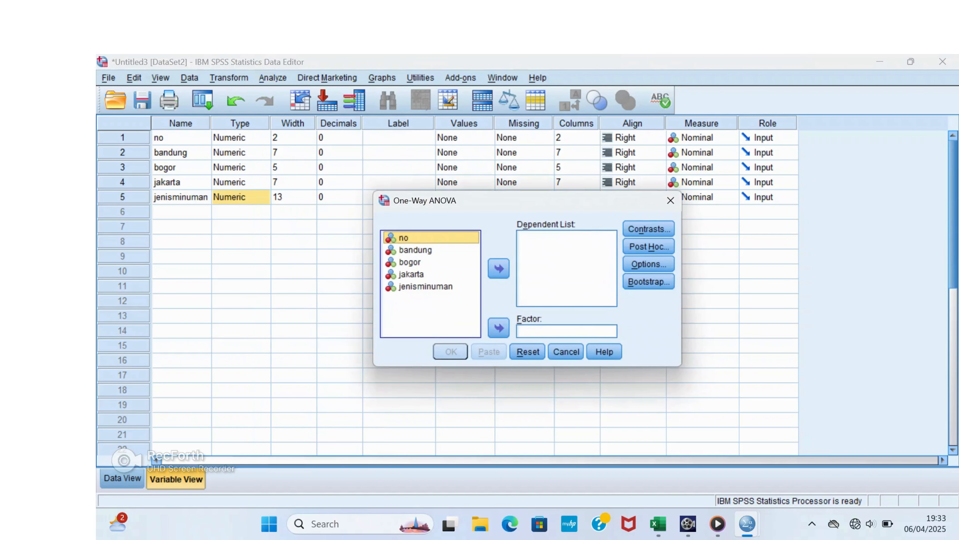
pyautogui.click(415, 250)
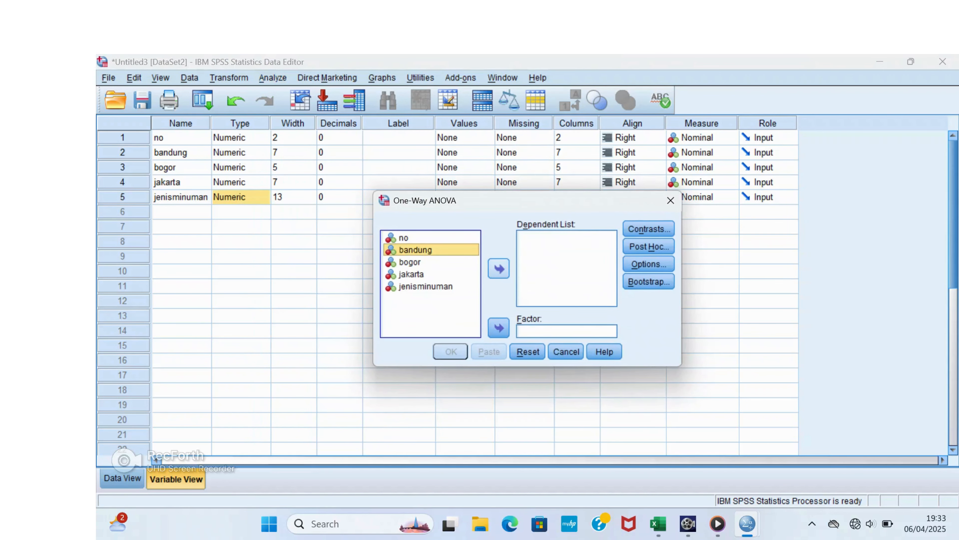
pyautogui.click(499, 268)
pyautogui.click(410, 250)
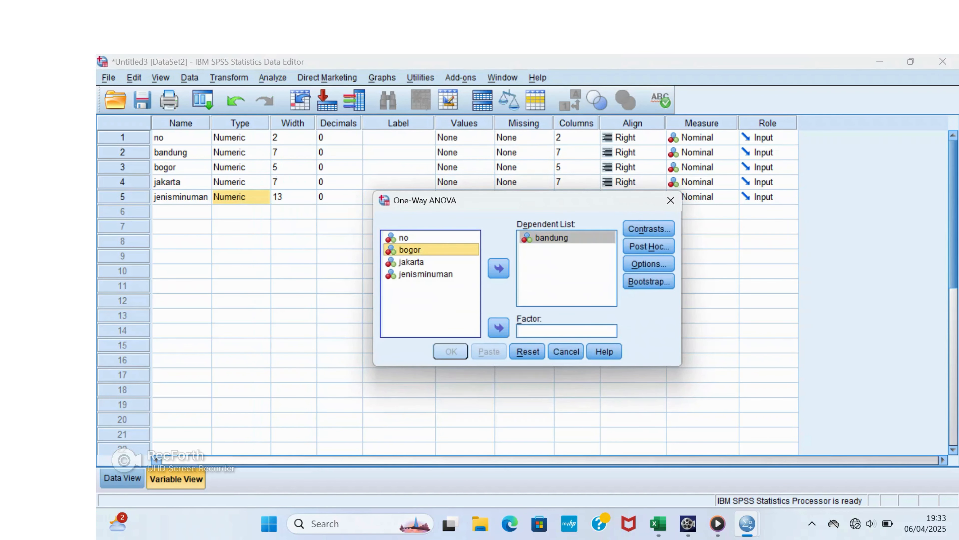
pyautogui.click(499, 268)
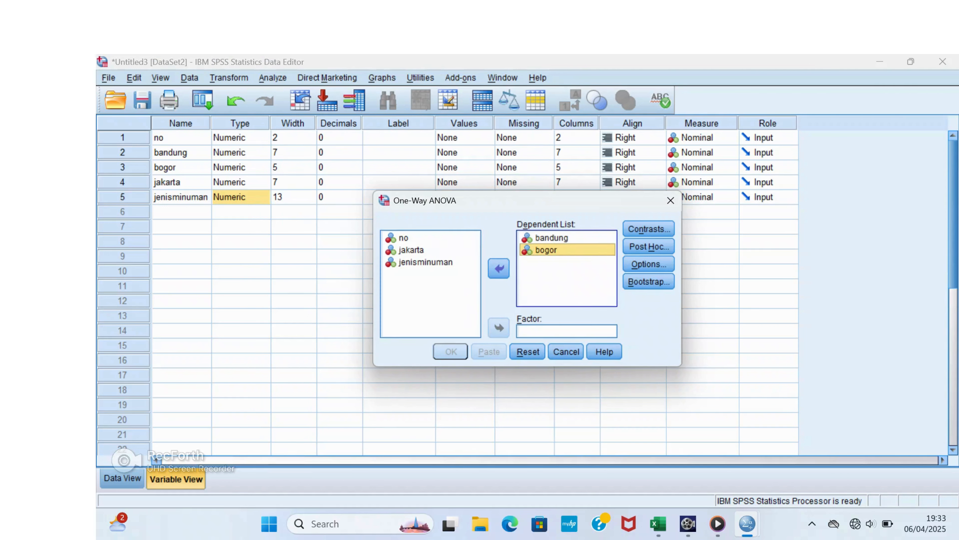
# - Add jakarta to the ANOVA's dependent variables and set jenisminuman as the factor
pyautogui.click(411, 249)
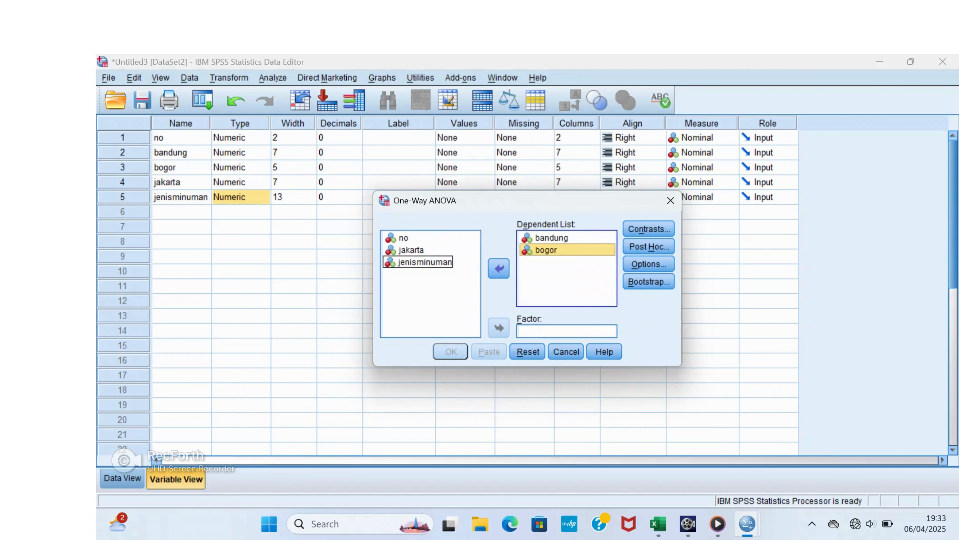
pyautogui.click(499, 268)
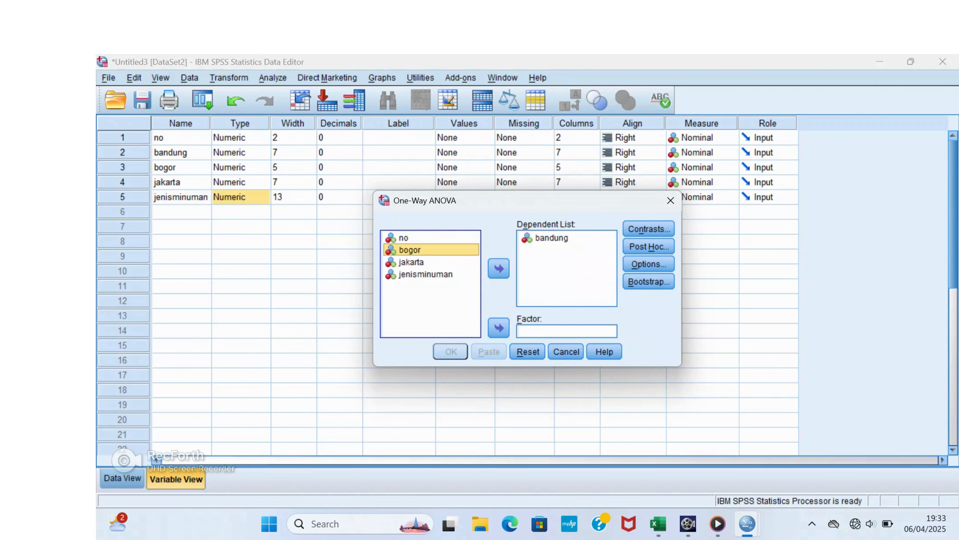
pyautogui.click(499, 268)
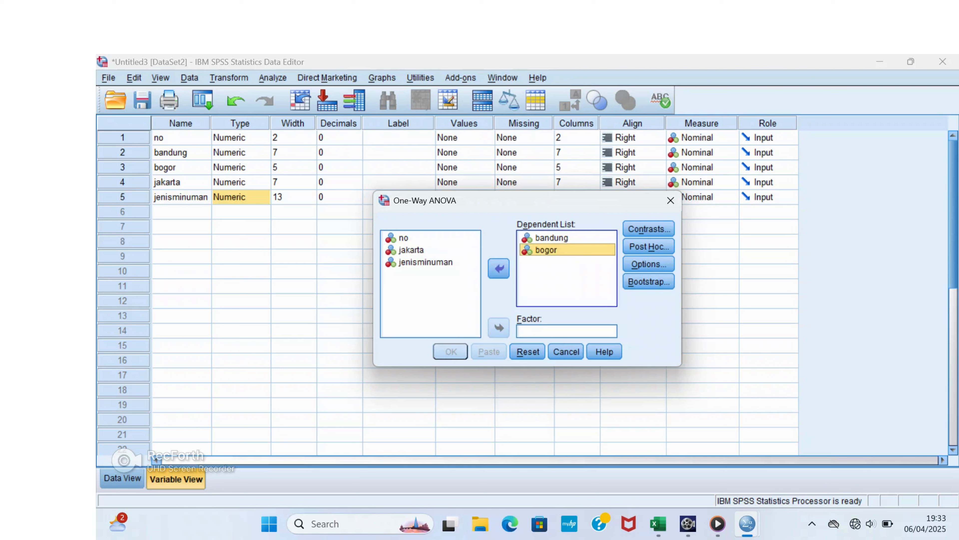
pyautogui.click(410, 250)
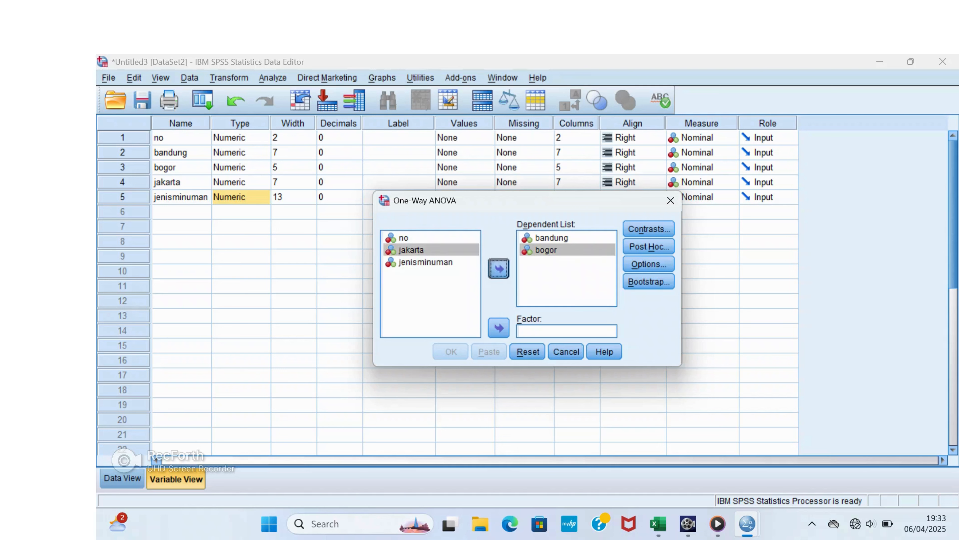
pyautogui.click(499, 268)
pyautogui.click(425, 250)
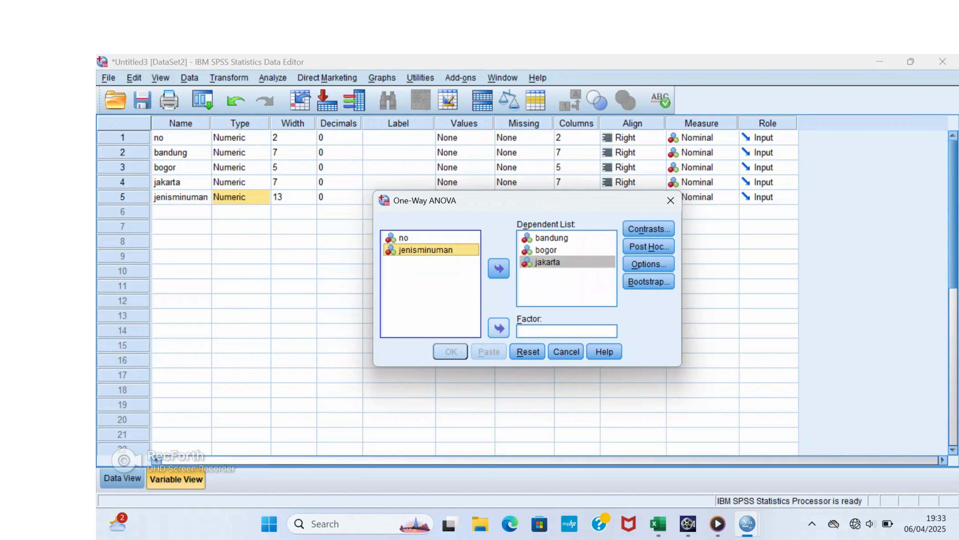
pyautogui.click(498, 328)
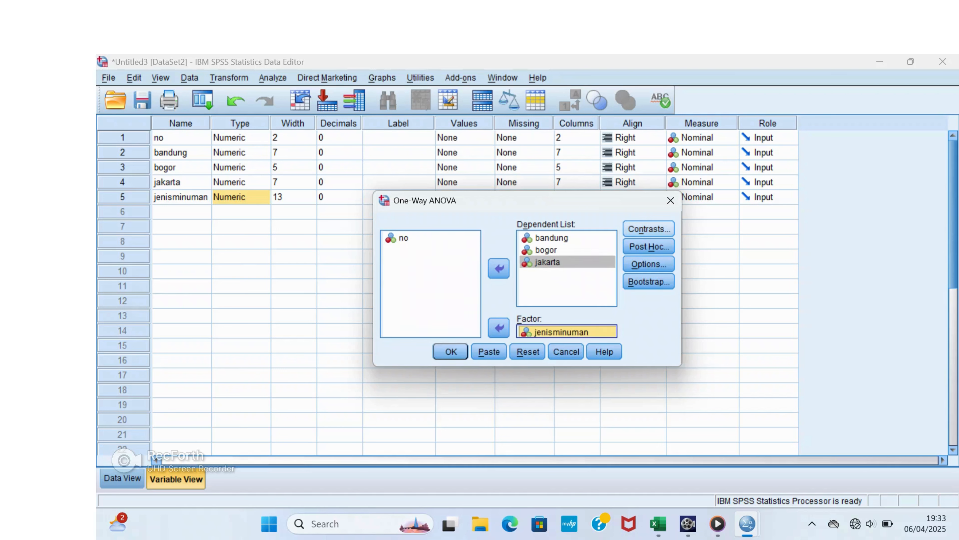
# - Enable the Descriptive and Homogeneity of variance test statistics for the One-Way ANOVA and run the analysis
pyautogui.click(649, 263)
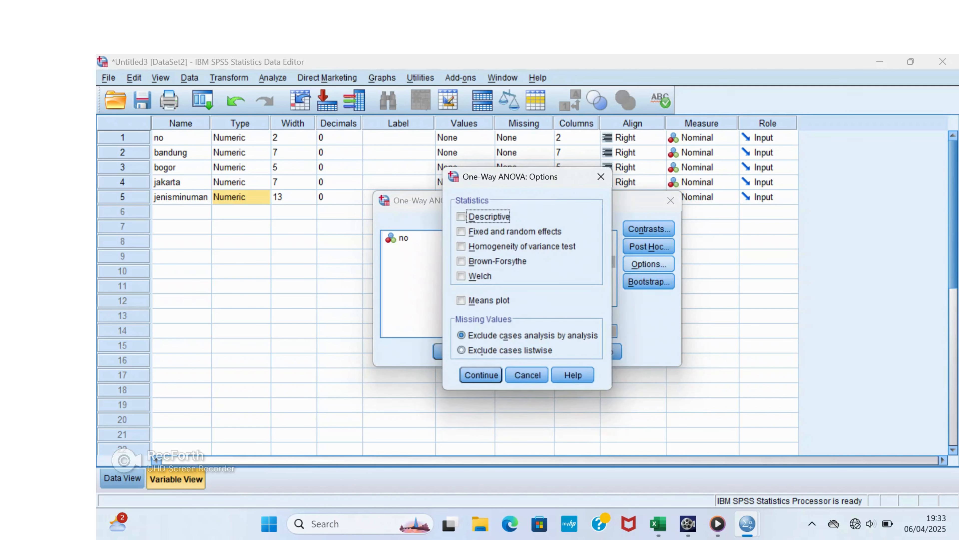
pyautogui.click(461, 217)
pyautogui.click(462, 246)
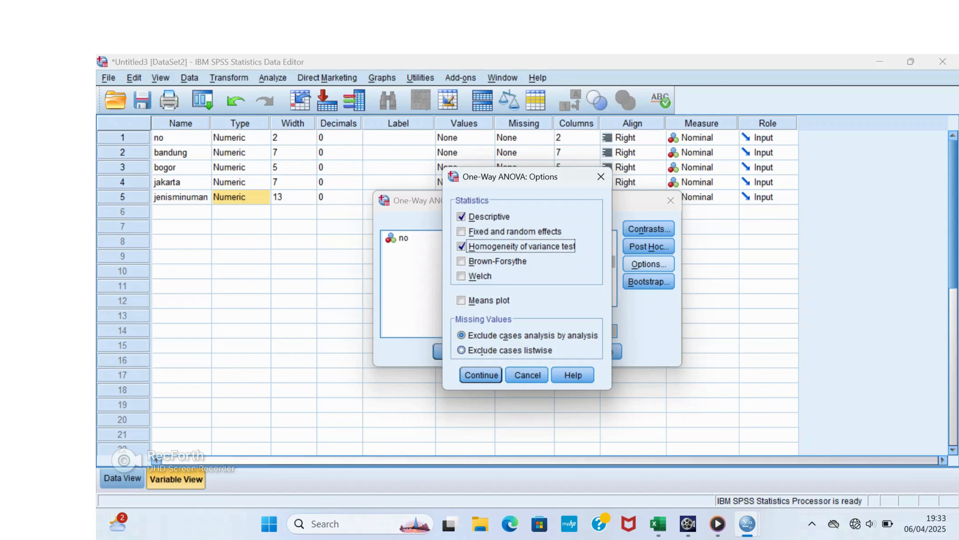
pyautogui.click(481, 374)
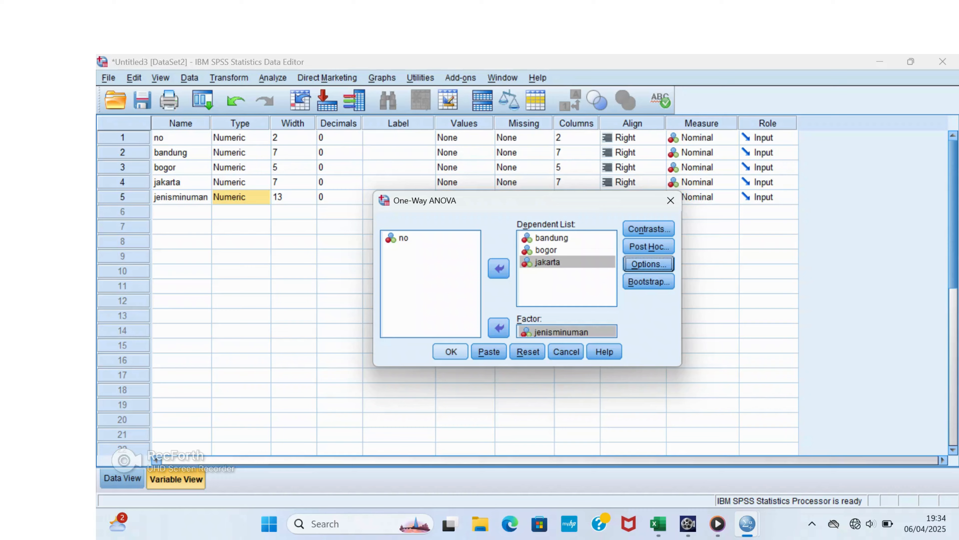
pyautogui.press('Return')
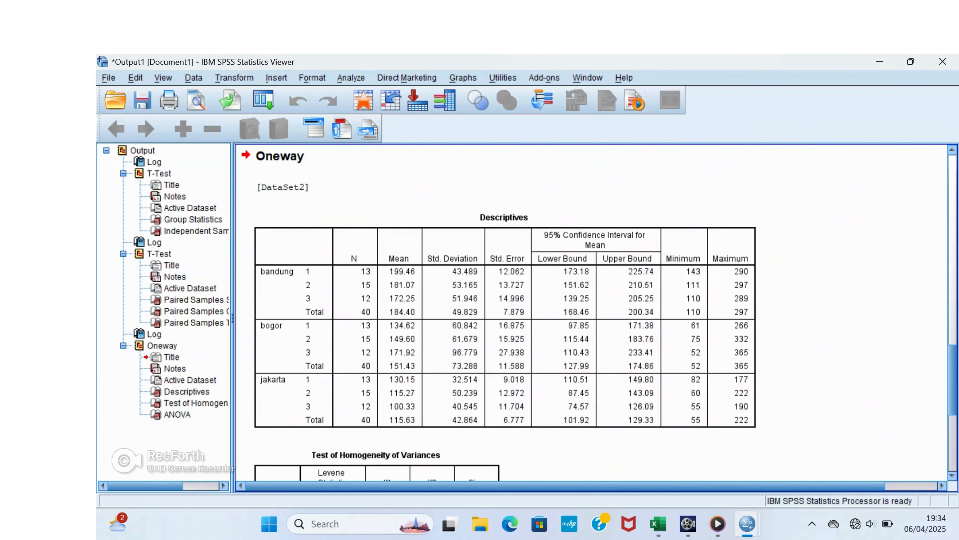
# - Examine the Descriptives, Test of Homogeneity of Variances and ANOVA tables in the Oneway output
pyautogui.scroll(-2, 505, 313)
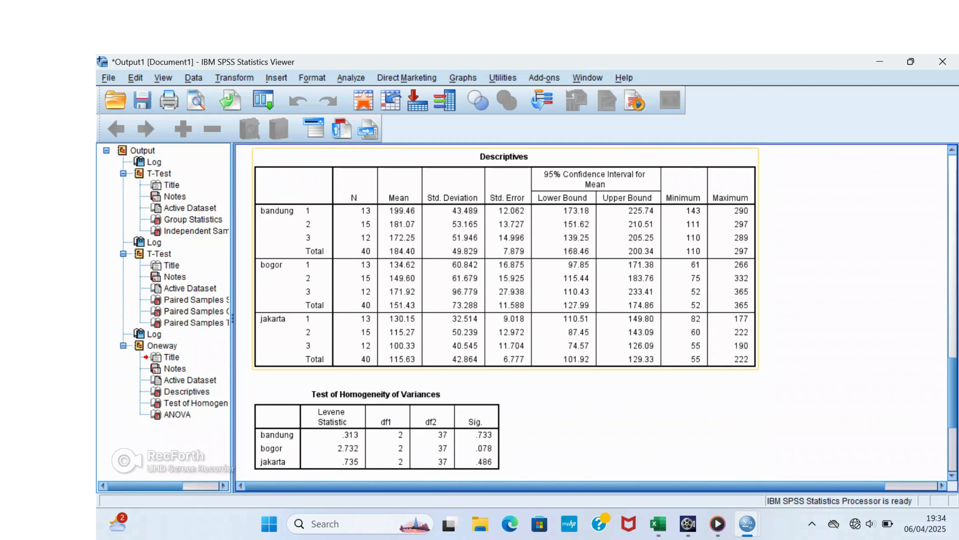
pyautogui.scroll(-3, 377, 313)
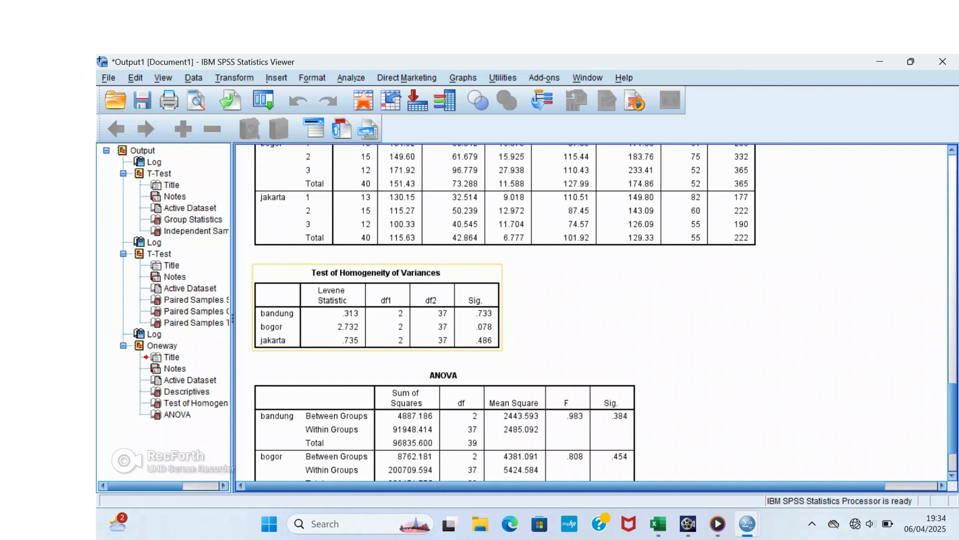
pyautogui.press('Down')
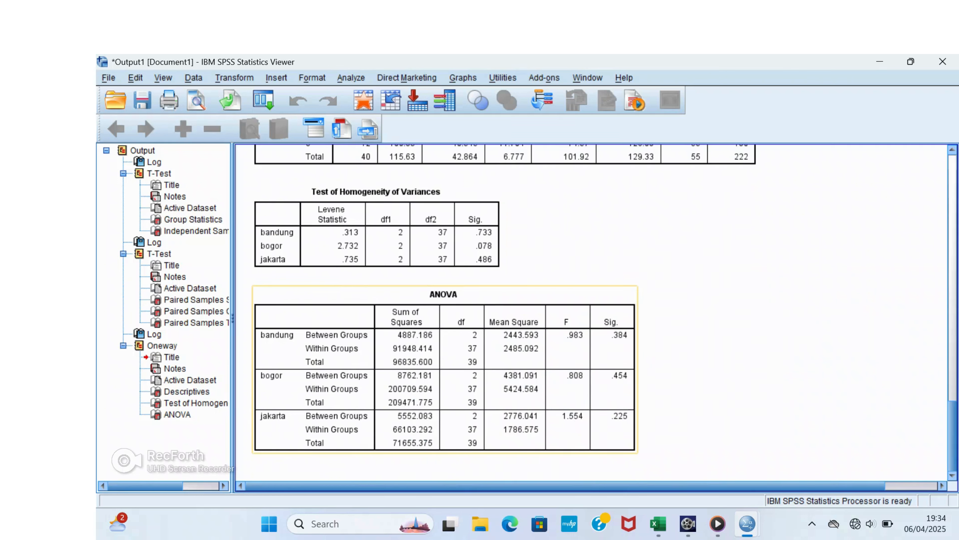
pyautogui.press('Up')
pyautogui.press('Up')
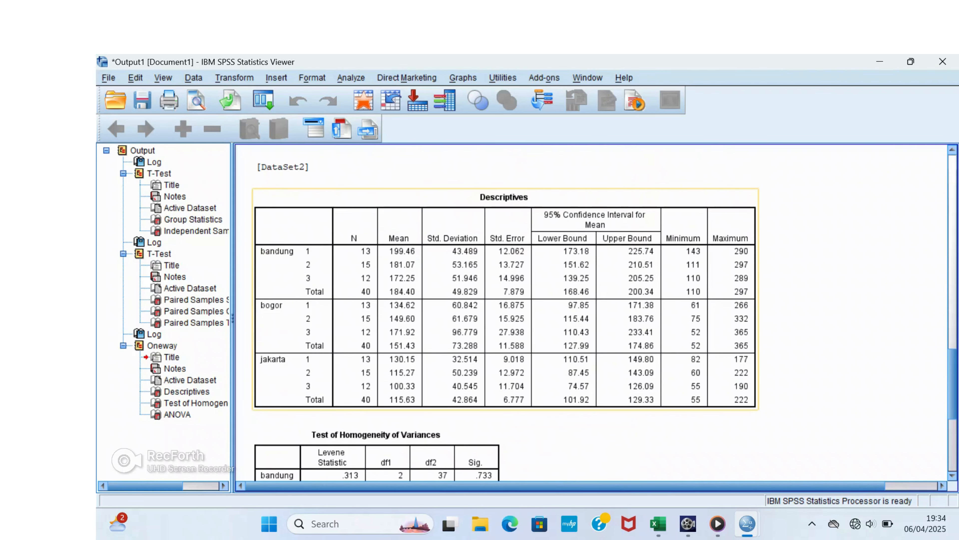
pyautogui.press('Down')
pyautogui.press('Down')
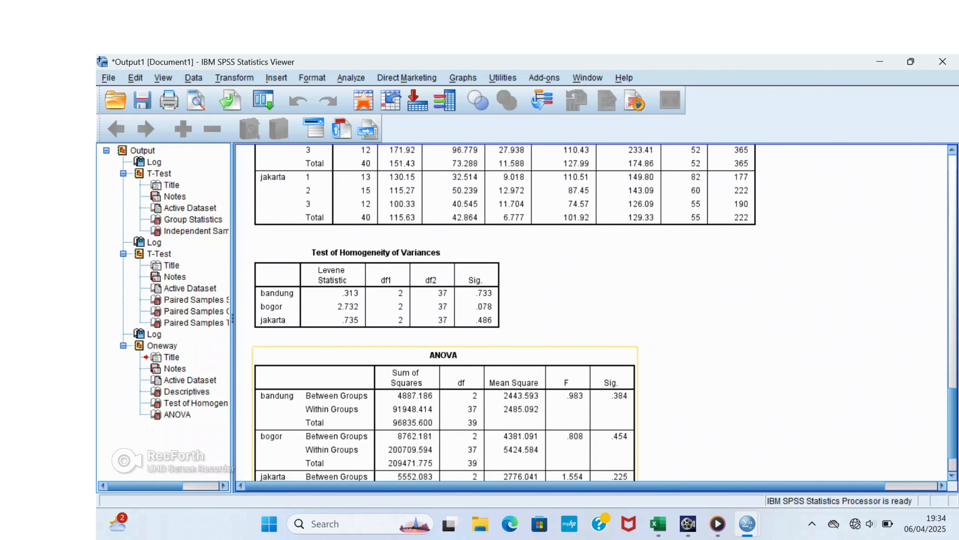
pyautogui.scroll(-2, 504, 312)
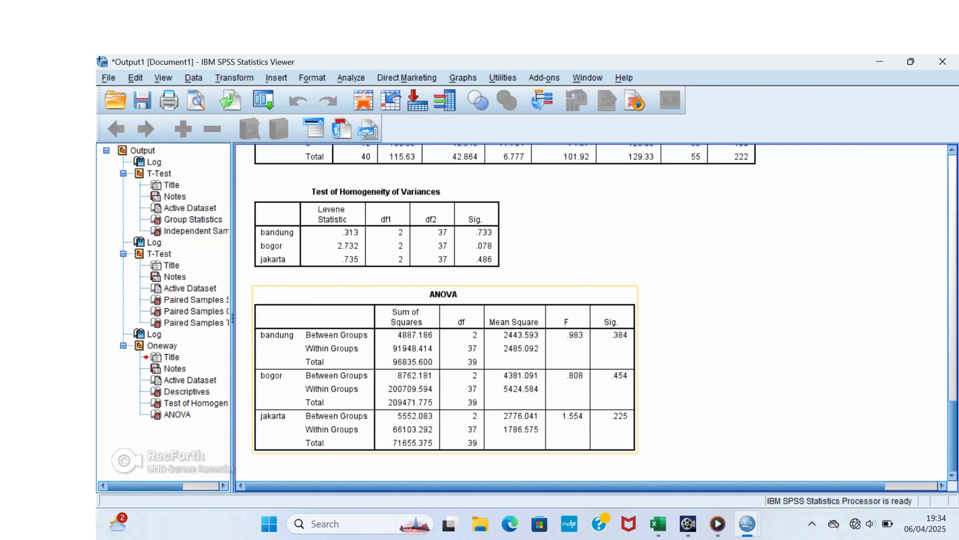
pyautogui.press('Up')
pyautogui.press('Up')
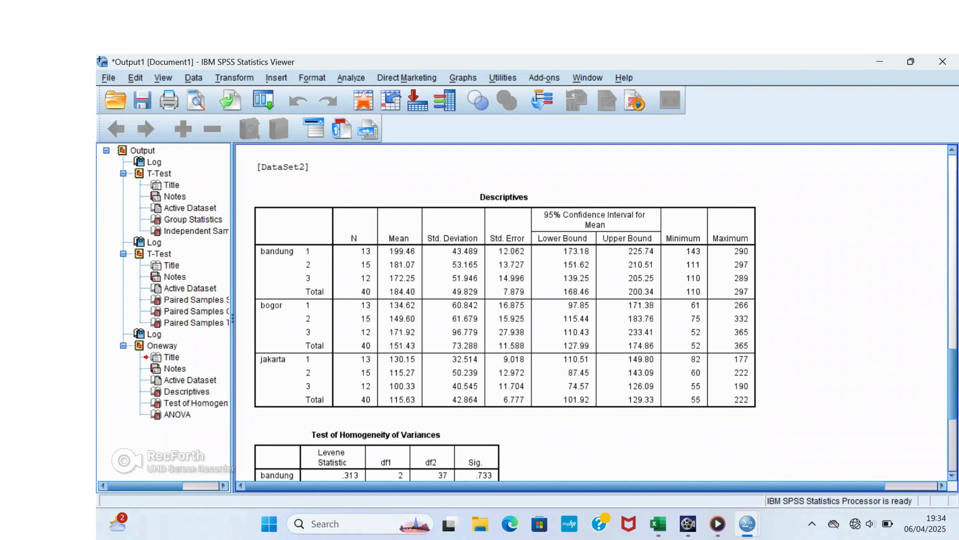
pyautogui.click(687, 524)
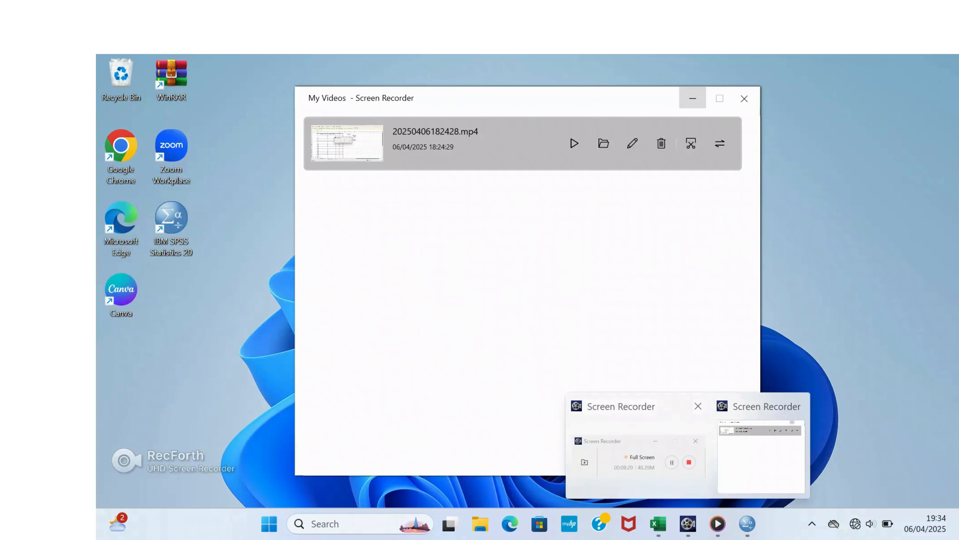
pyautogui.click(639, 453)
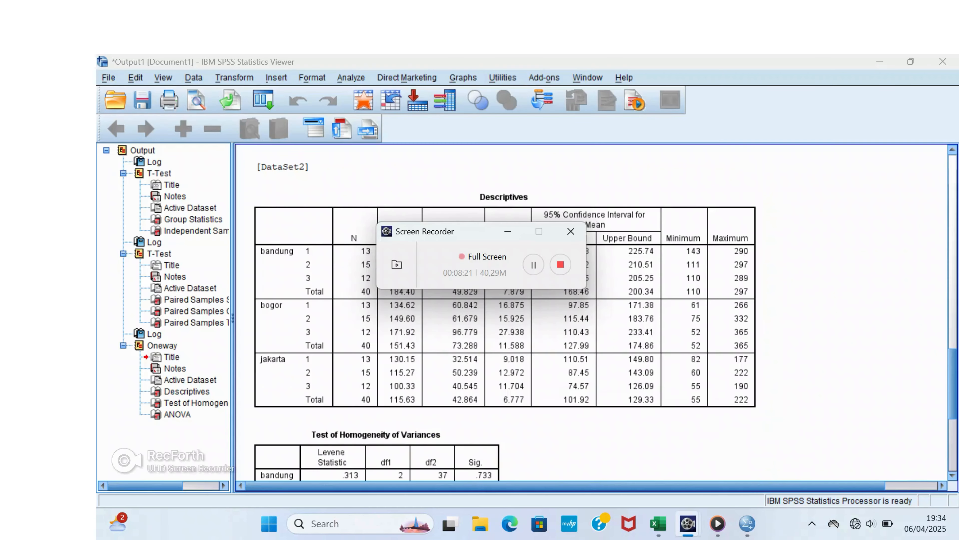